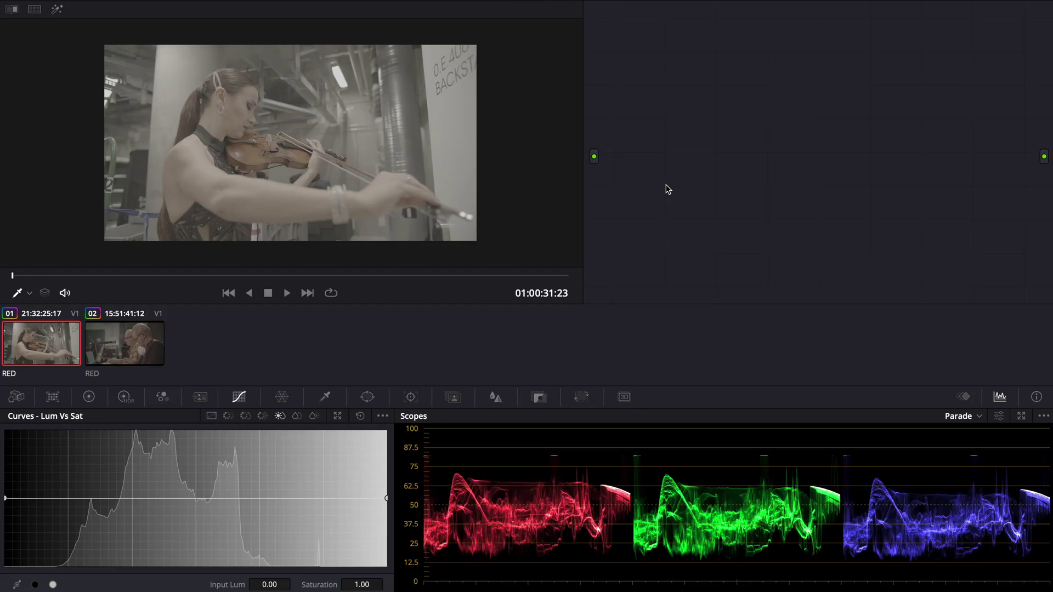
- Switch between the violinist clip and the two-men clip to compare them, ending on the violinist
click(136, 335)
click(68, 335)
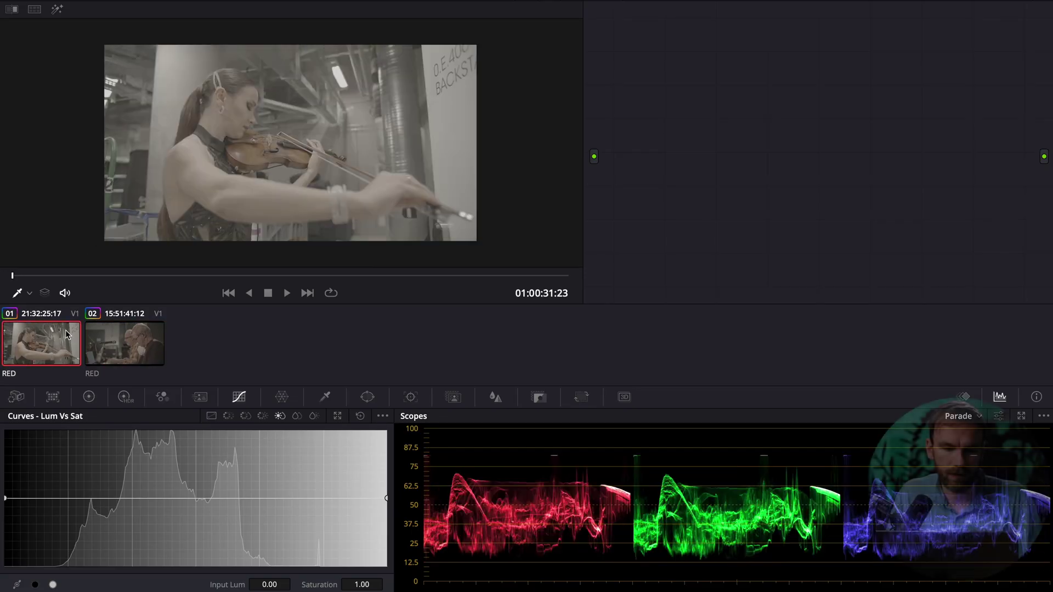
click(111, 337)
click(62, 333)
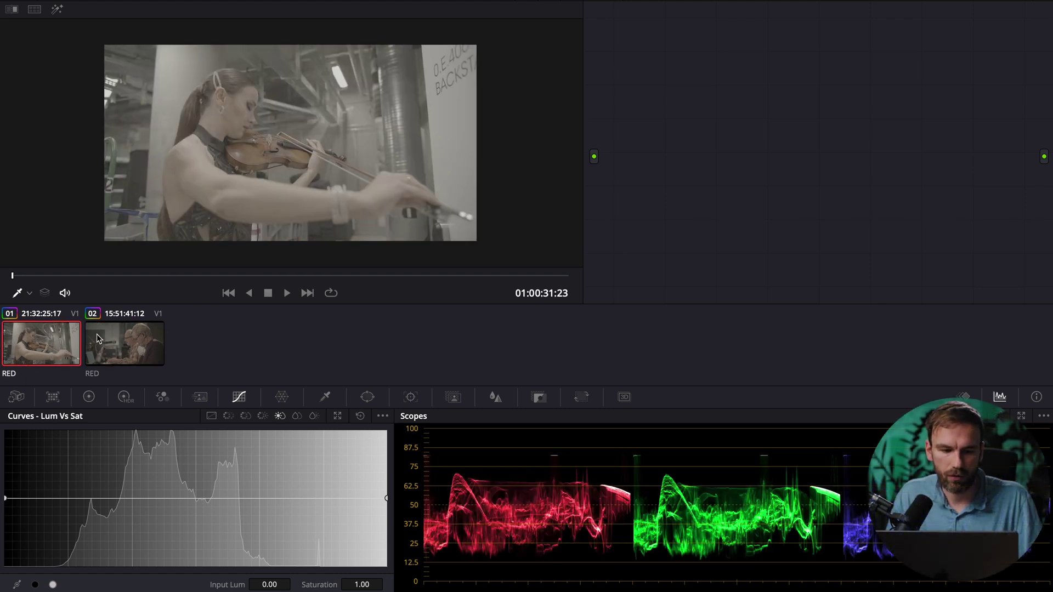
click(97, 339)
click(63, 338)
click(94, 342)
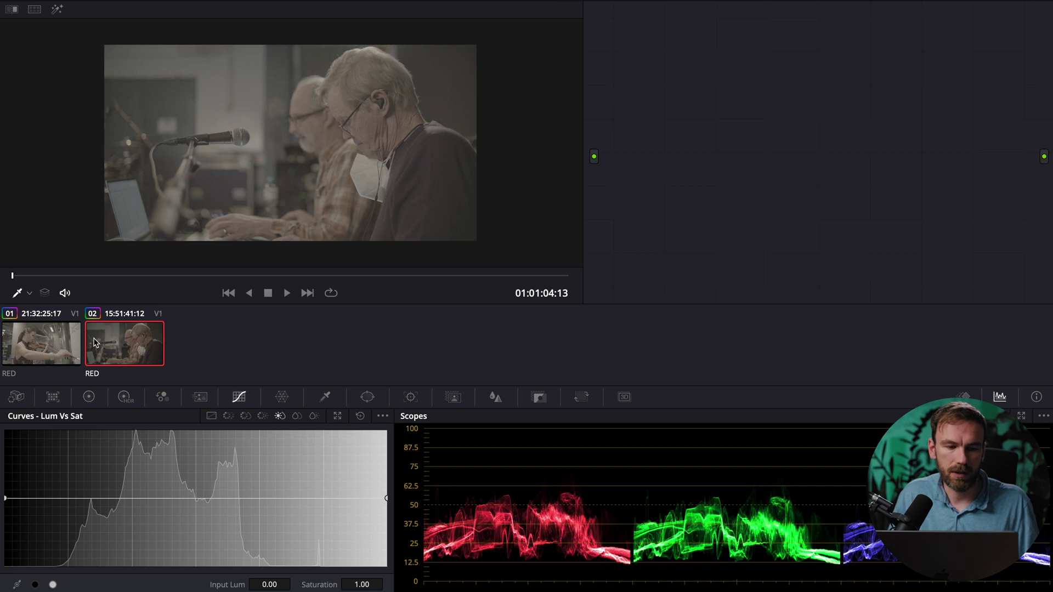
click(77, 349)
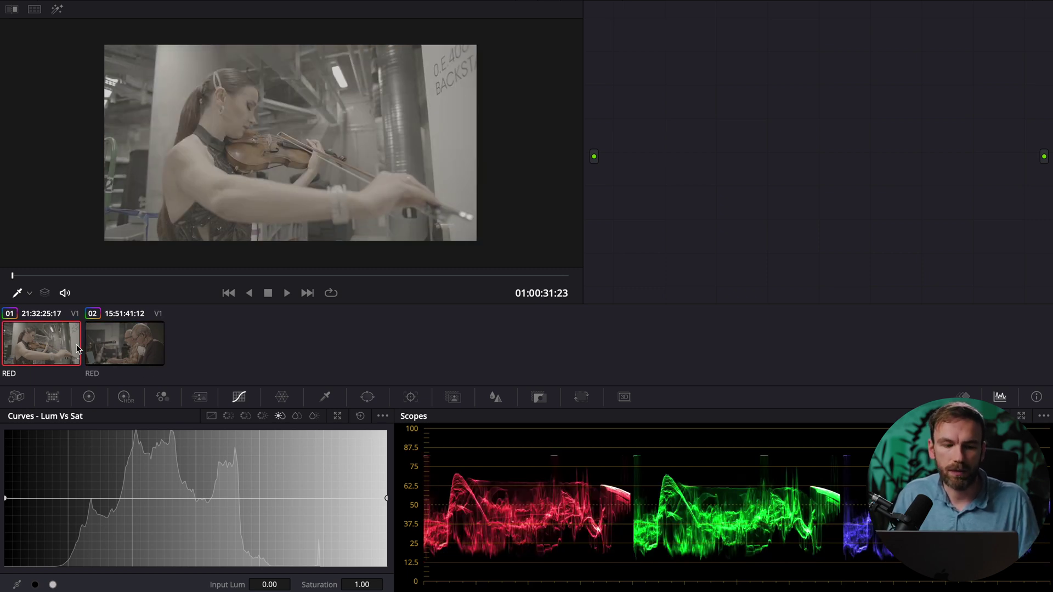
click(102, 351)
click(78, 343)
click(104, 348)
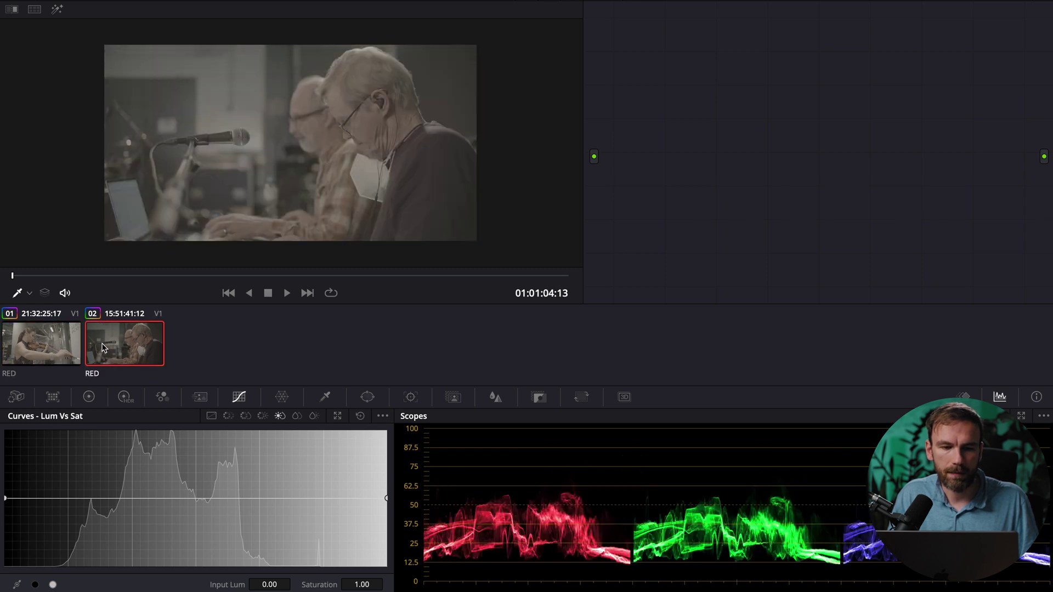
click(71, 344)
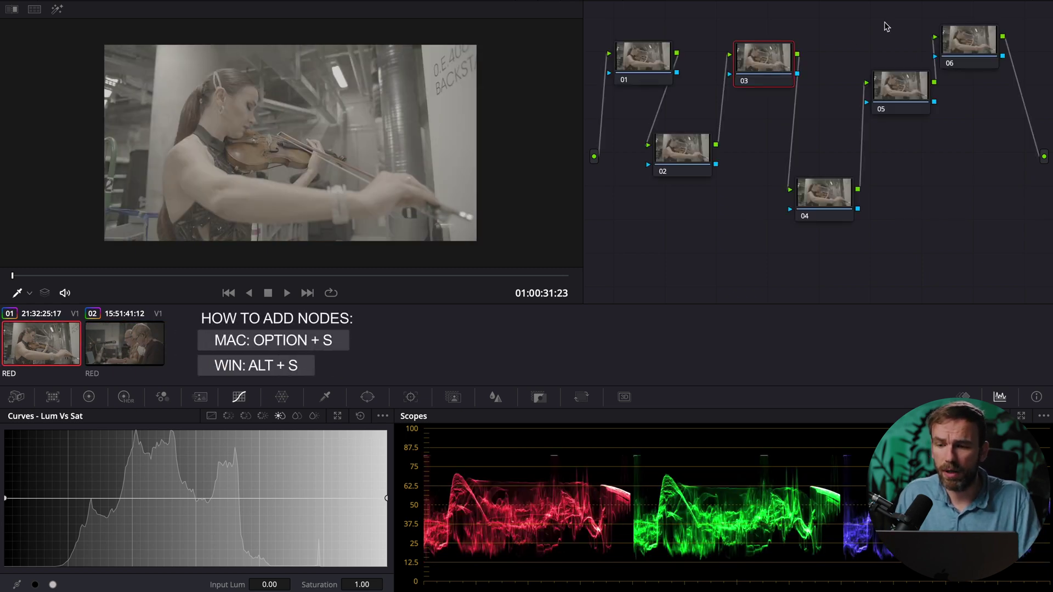
- Apply a Color Space Transform to node 03 with input color space REDWideGamutRGB
drag(878, 293, 760, 61)
click(947, 47)
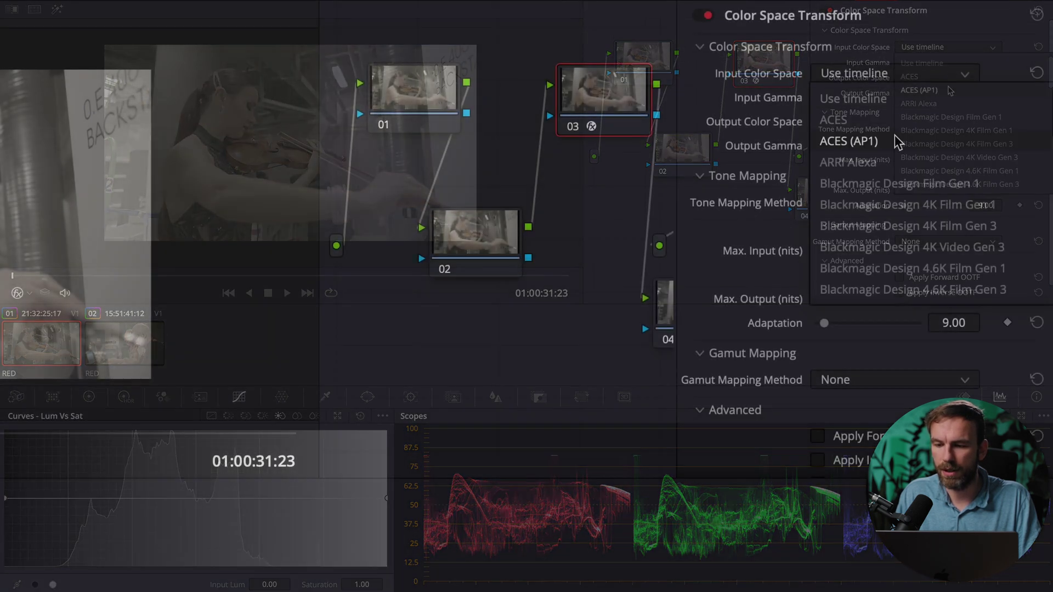
scroll(895, 195, down, 10)
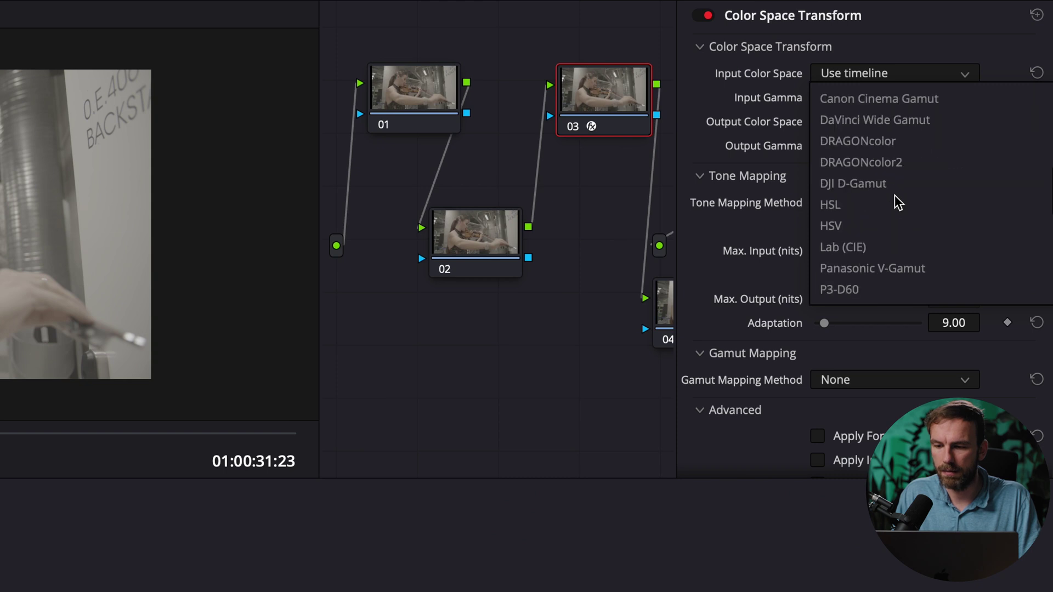
scroll(894, 195, down, 3)
click(882, 161)
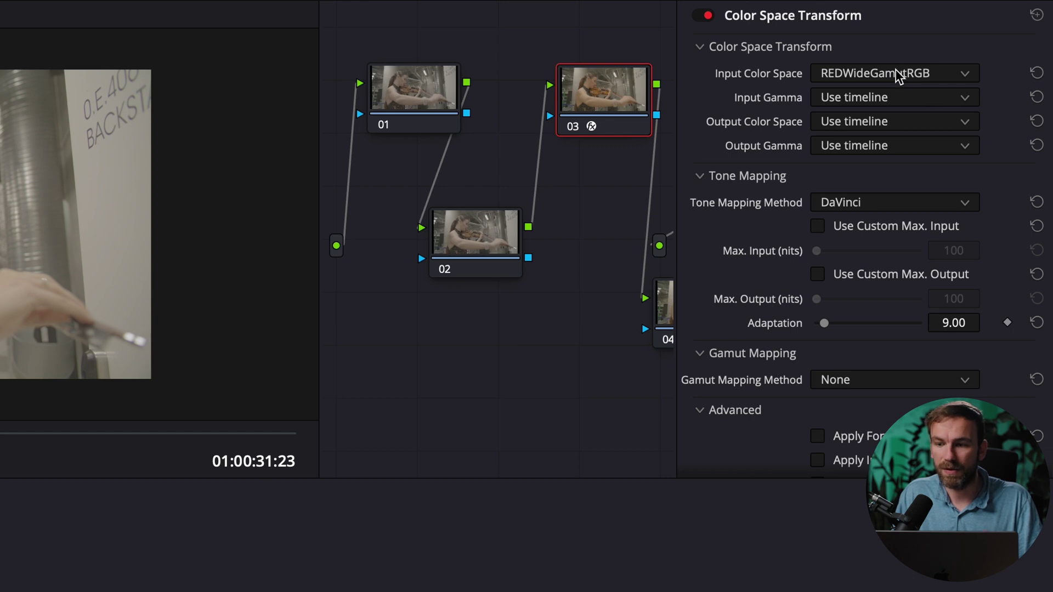
- Set the CST input gamma to RED Log3G10 and output color space to Rec.709
click(894, 101)
scroll(889, 198, down, 5)
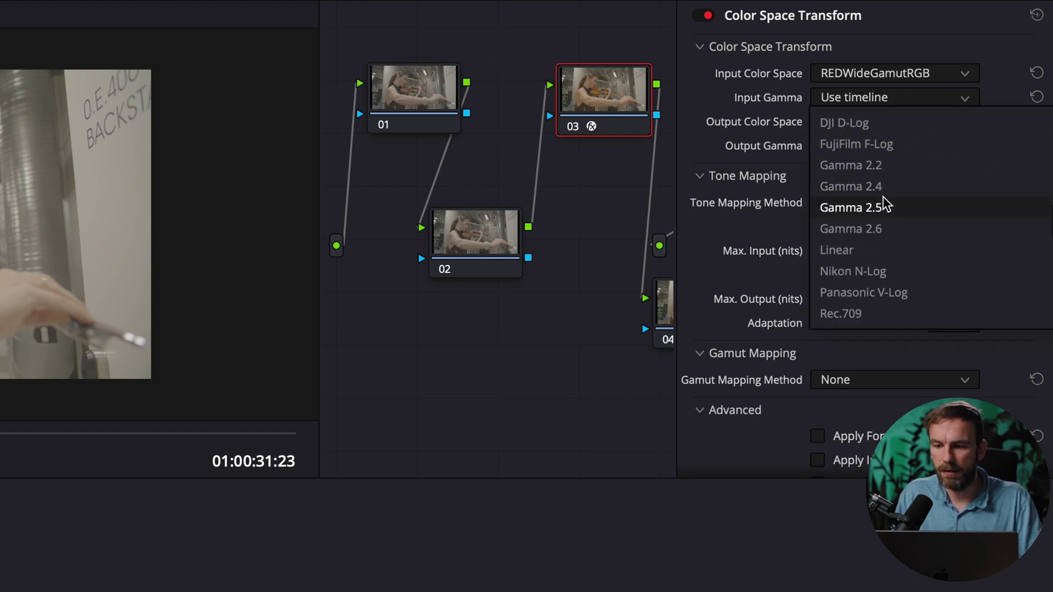
scroll(887, 204, down, 5)
scroll(888, 219, down, 3)
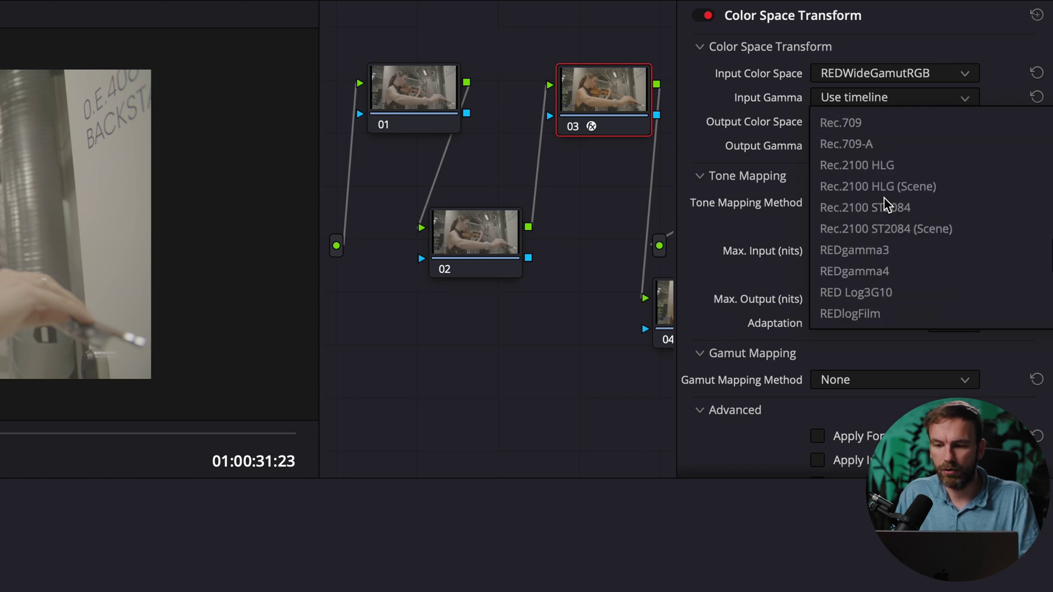
scroll(897, 252, down, 3)
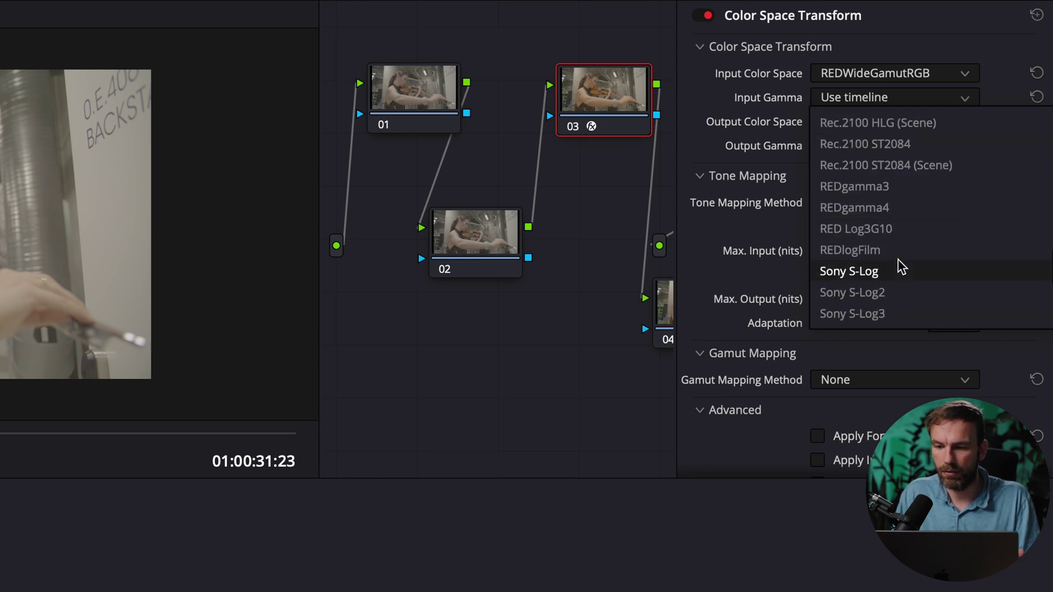
click(925, 233)
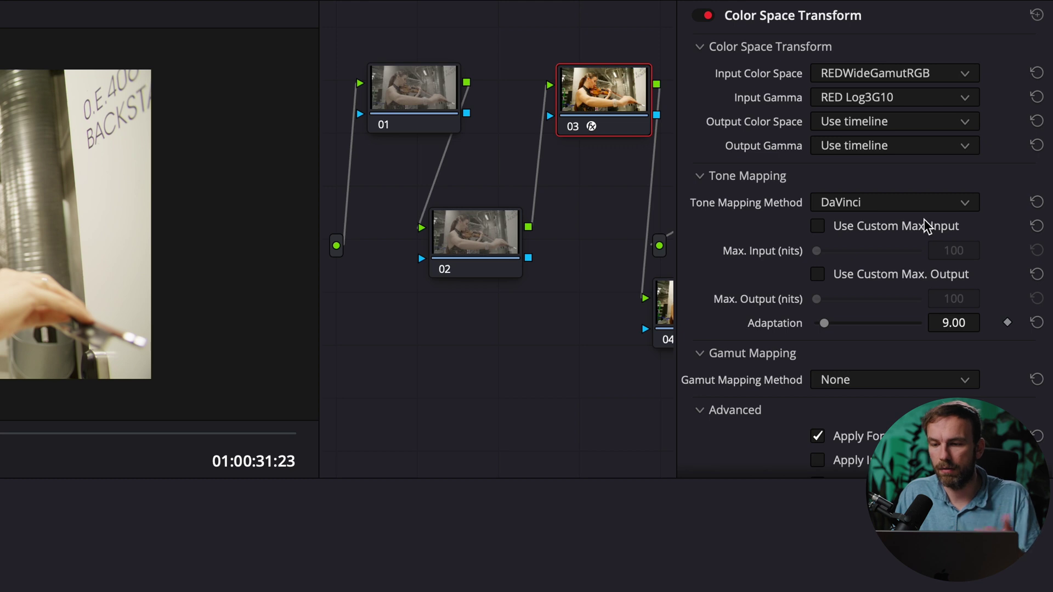
click(928, 122)
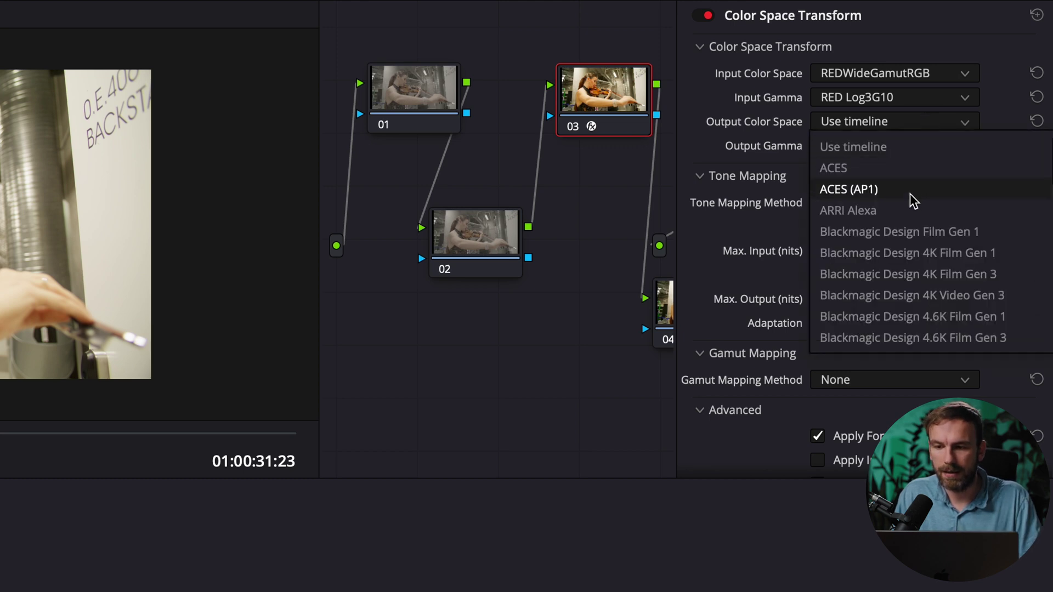
scroll(914, 201, down, 10)
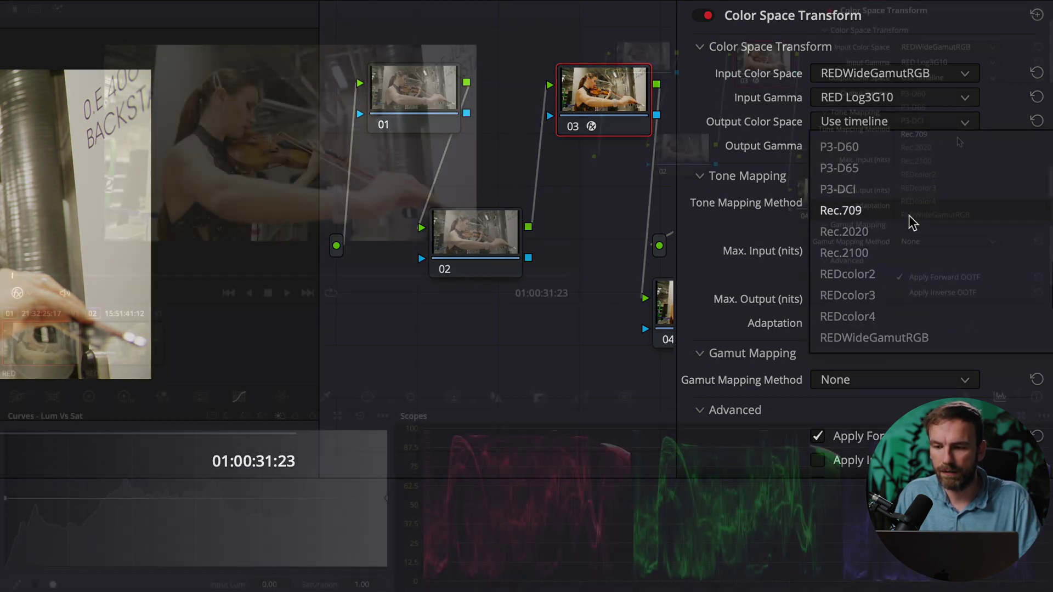
click(910, 214)
click(922, 146)
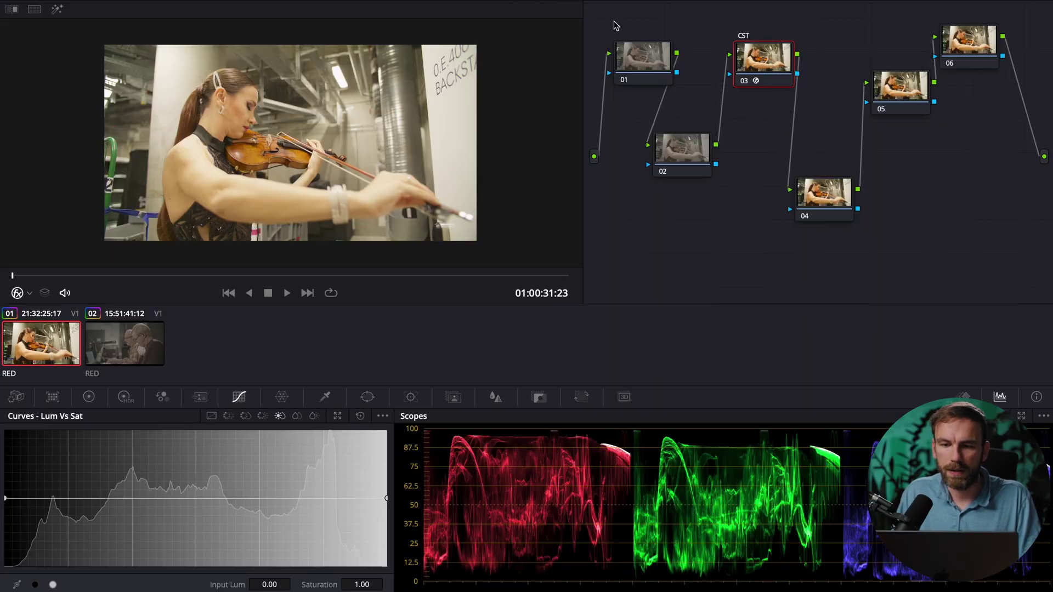
drag(604, 17, 711, 188)
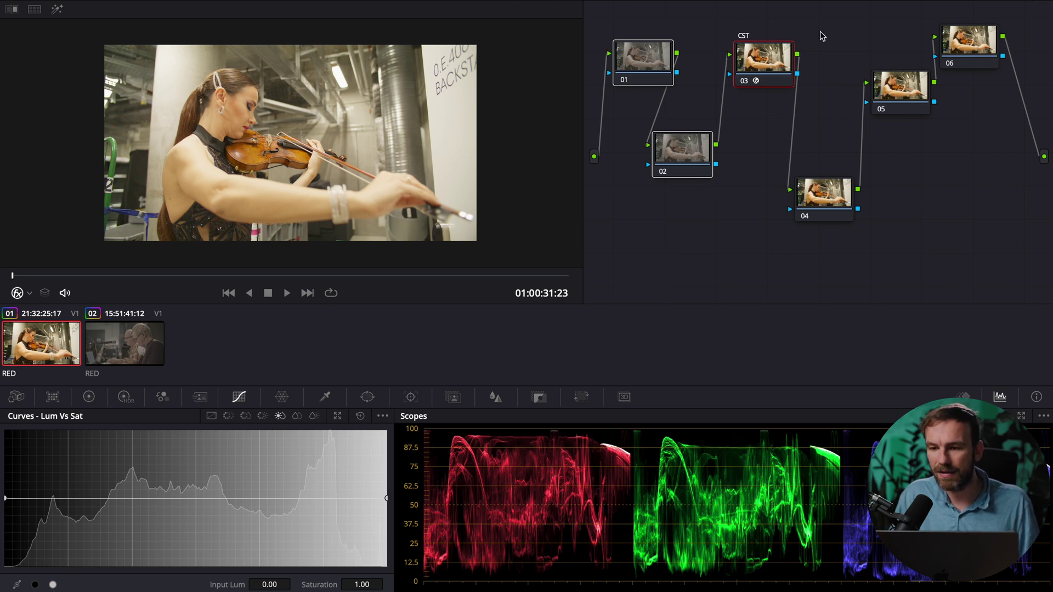
drag(822, 36, 952, 236)
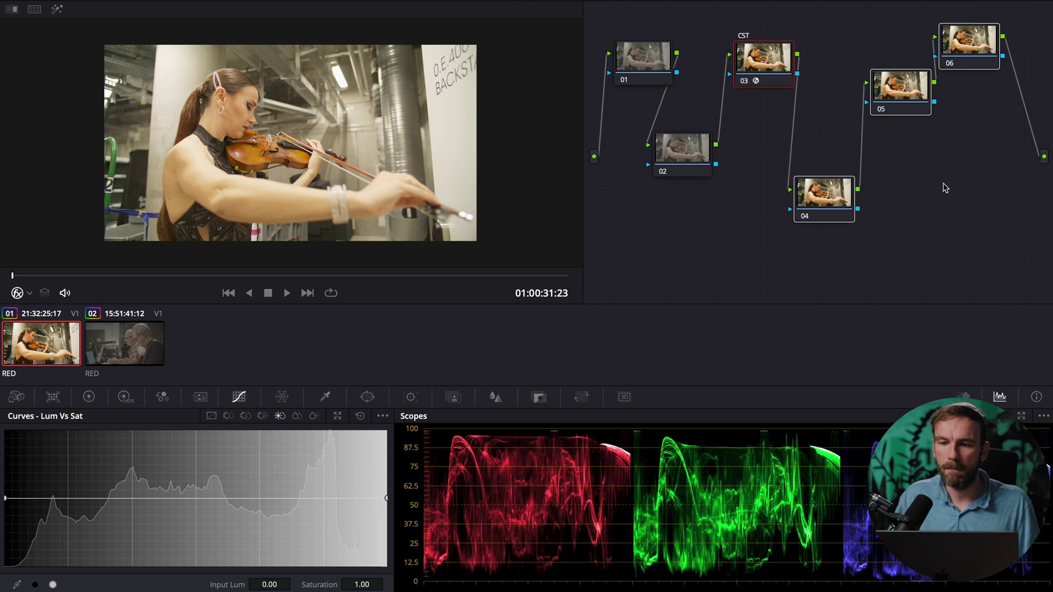
drag(635, 31, 683, 172)
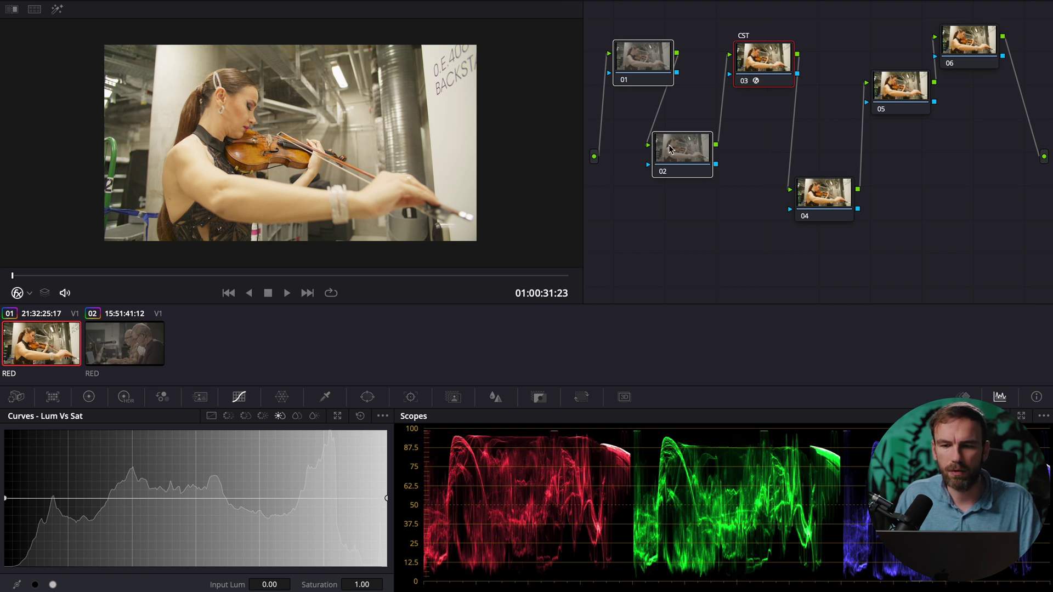
click(645, 61)
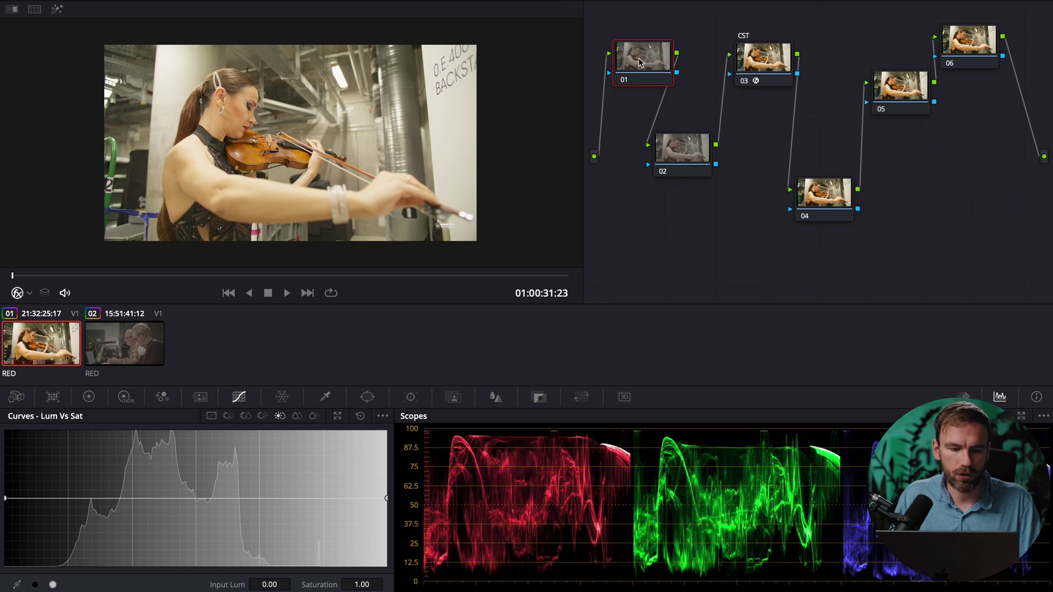
- Show node 01's HDR wheels and set their color space to REDWideGamutRGB
click(124, 397)
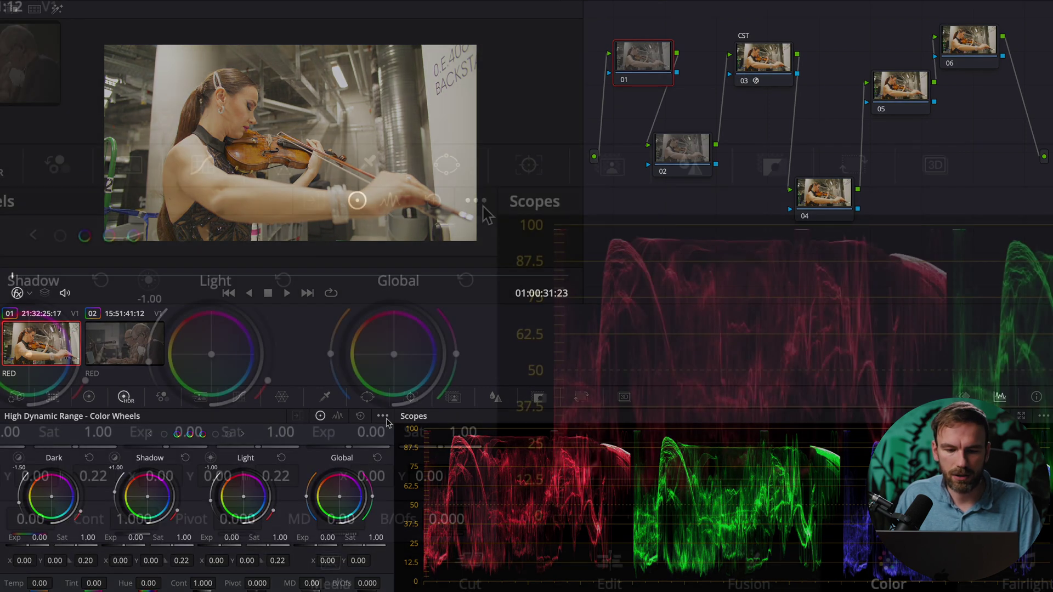
click(382, 416)
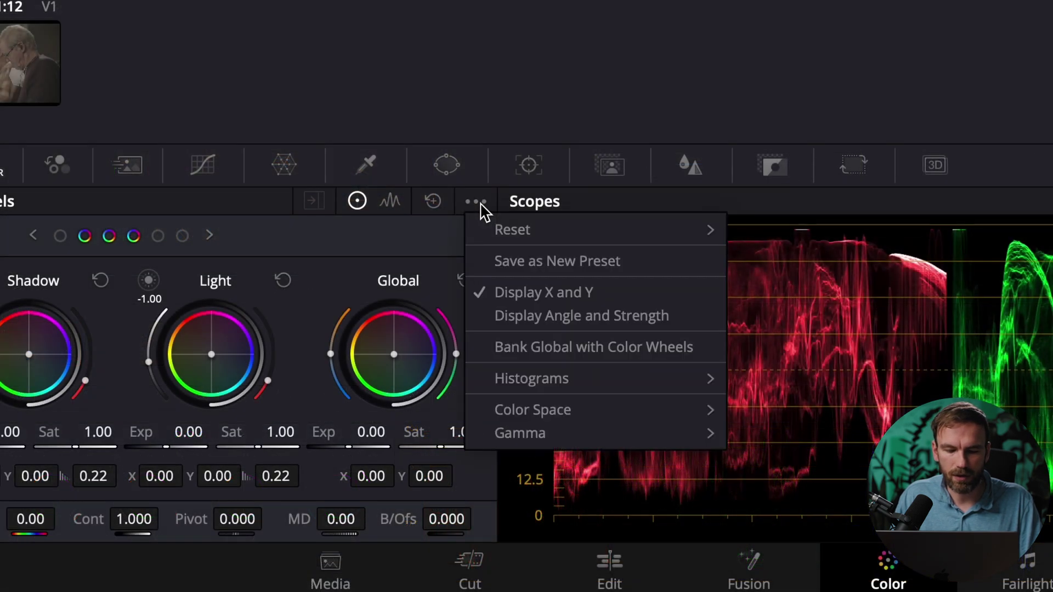
mouse_move(565, 411)
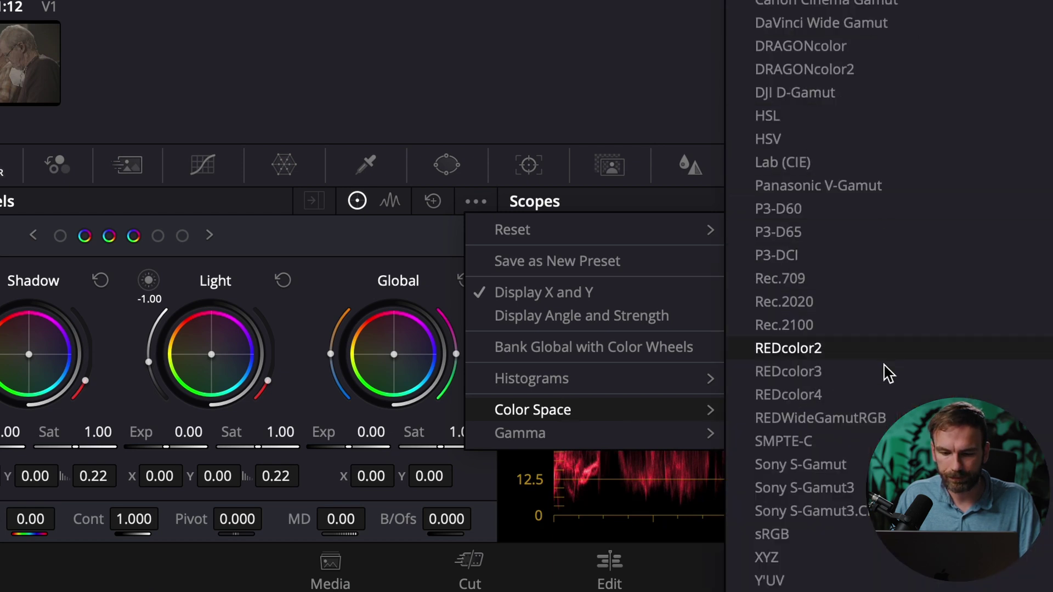
click(884, 418)
click(475, 202)
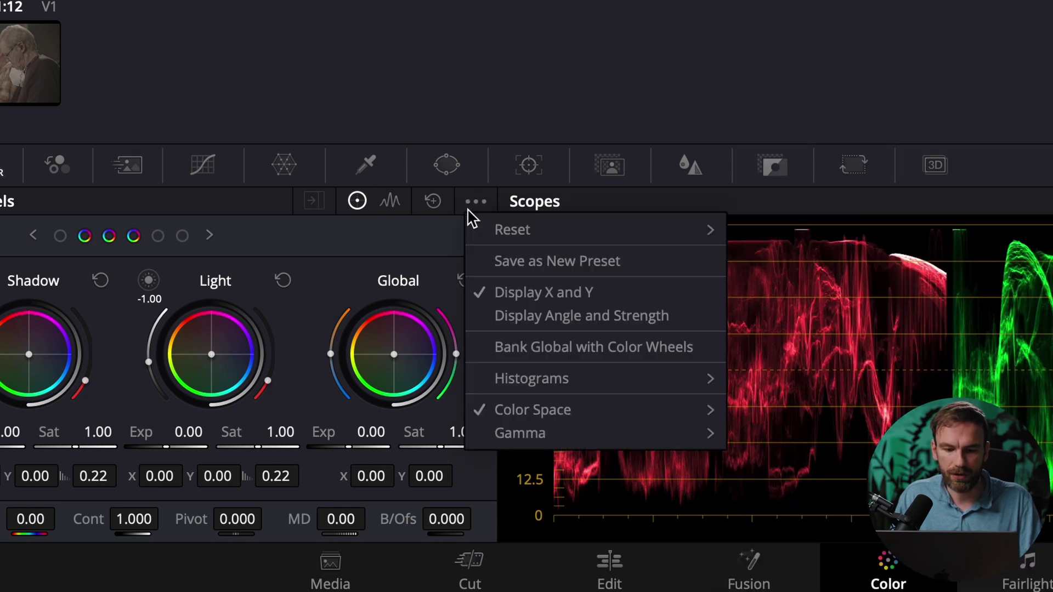
mouse_move(581, 444)
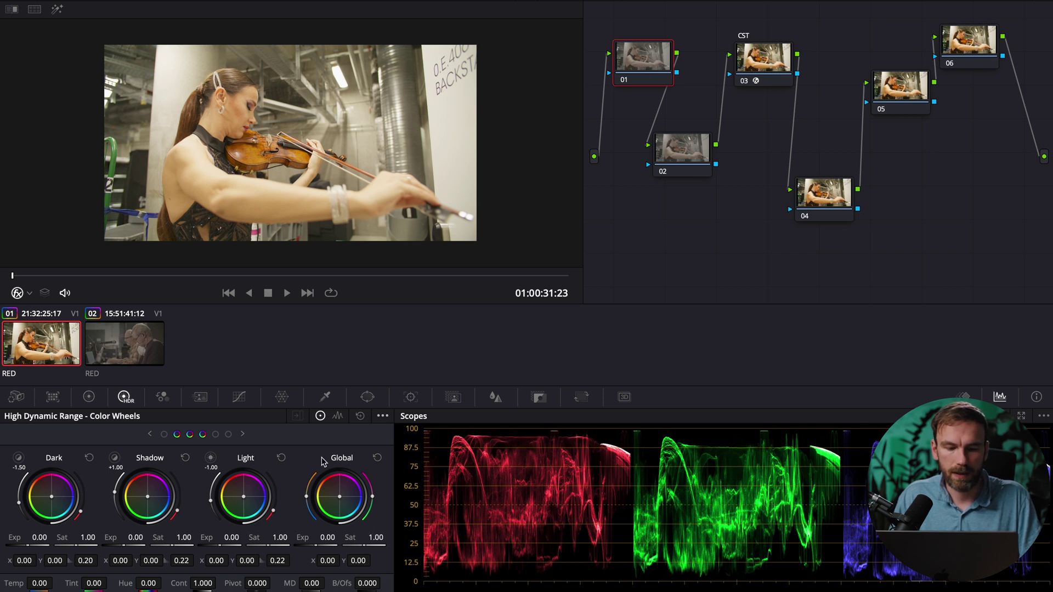
- Set node 01's HDR exposures to Dark -1.90, Shadow -1.57, Light 0.50 and Global -1.77
drag(327, 537, 243, 537)
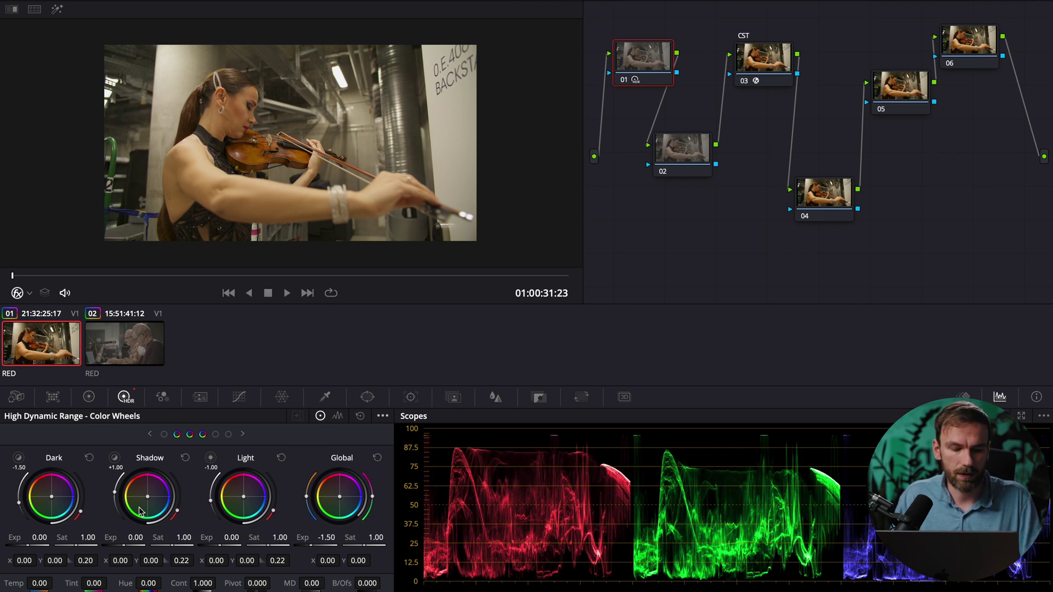
drag(26, 545, 12, 545)
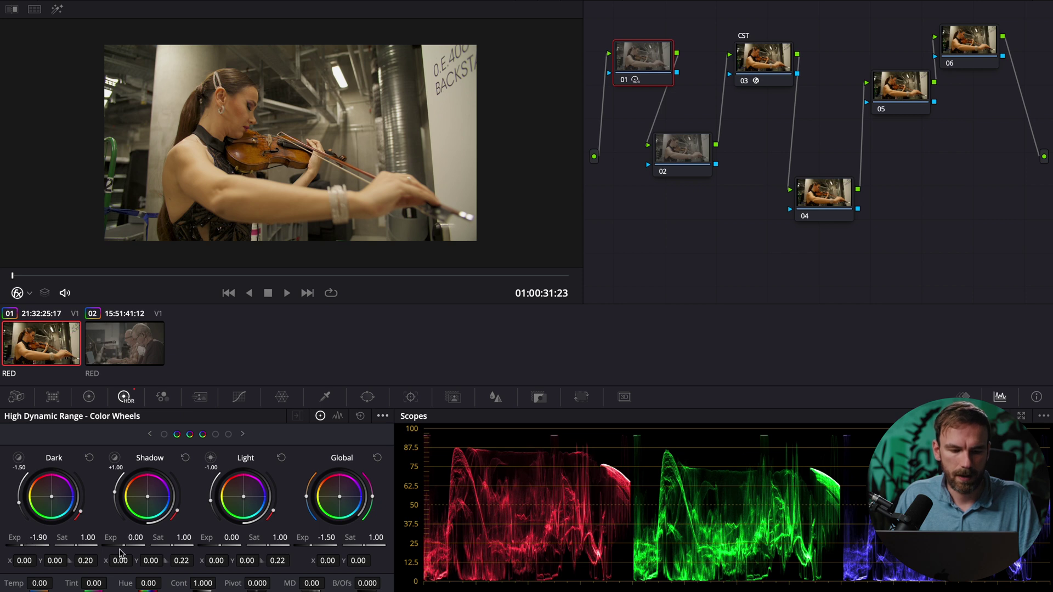
drag(124, 545, 113, 546)
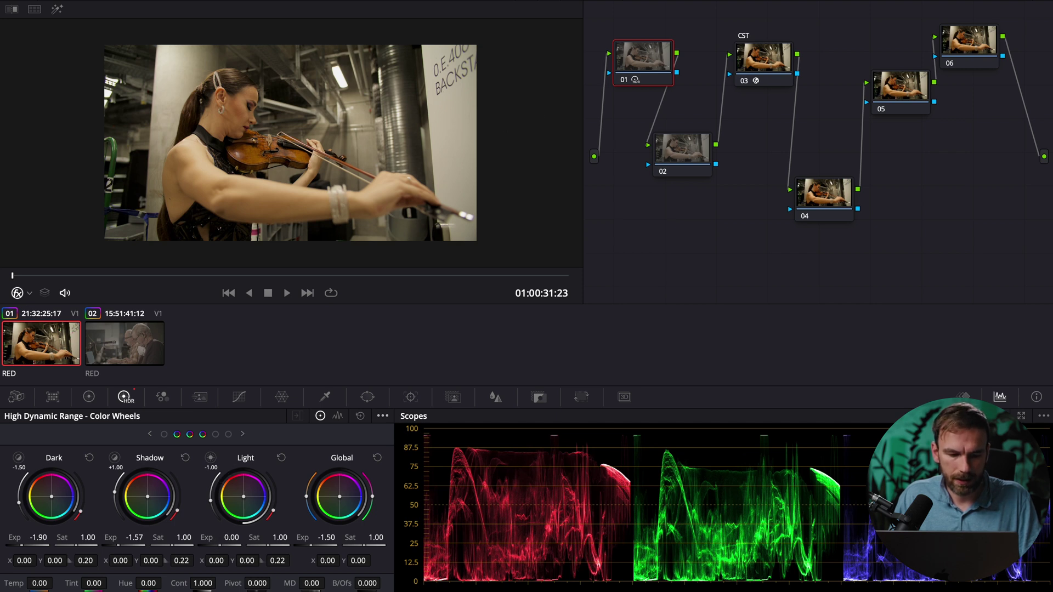
drag(210, 545, 224, 545)
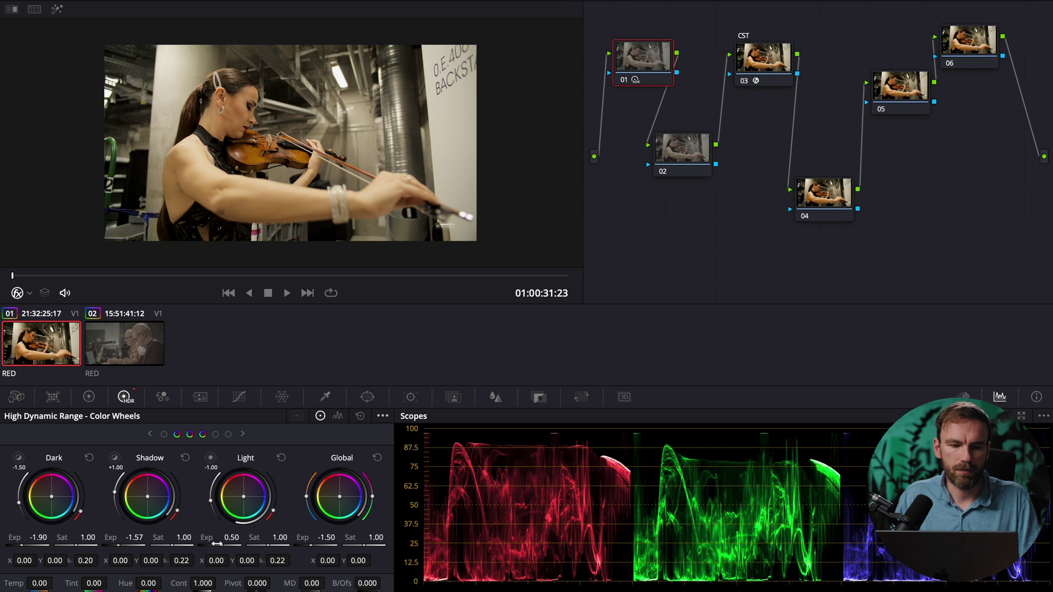
drag(318, 546, 309, 545)
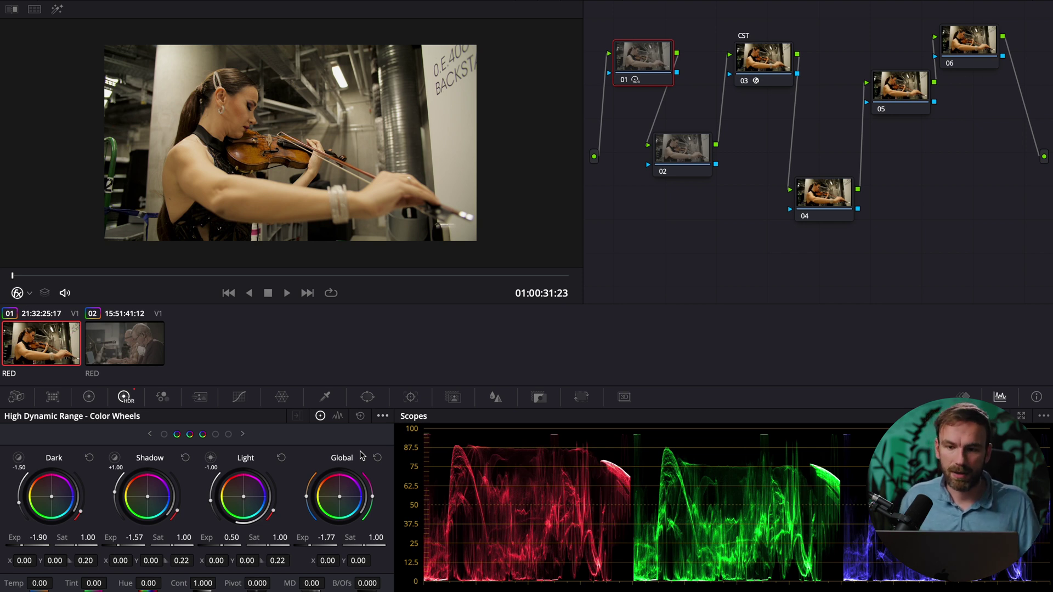
- Label node 01 as the exposure-control node, then select node 02
right_click(673, 62)
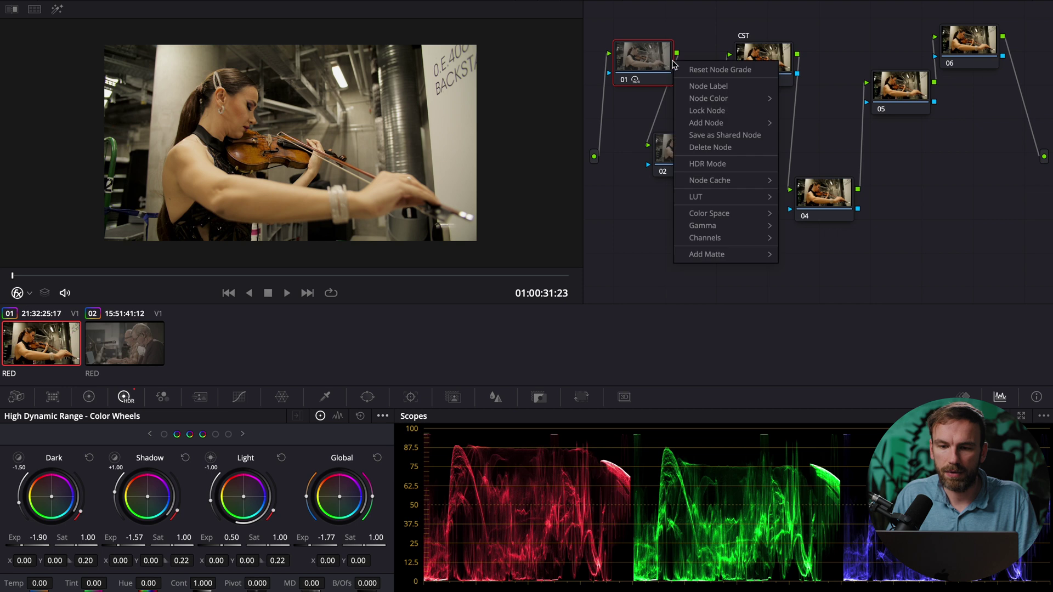
click(708, 86)
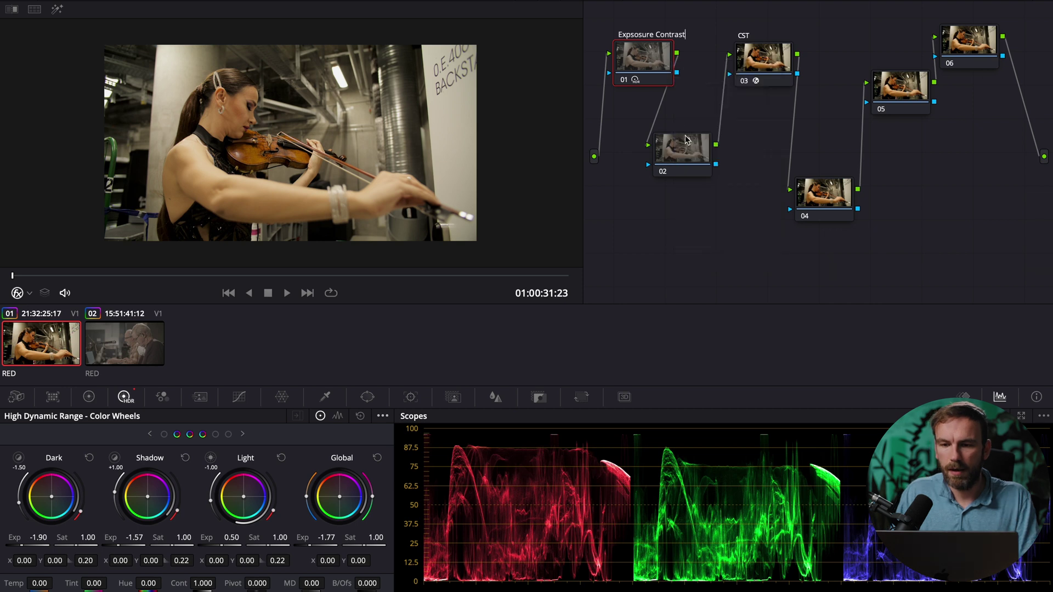
click(686, 147)
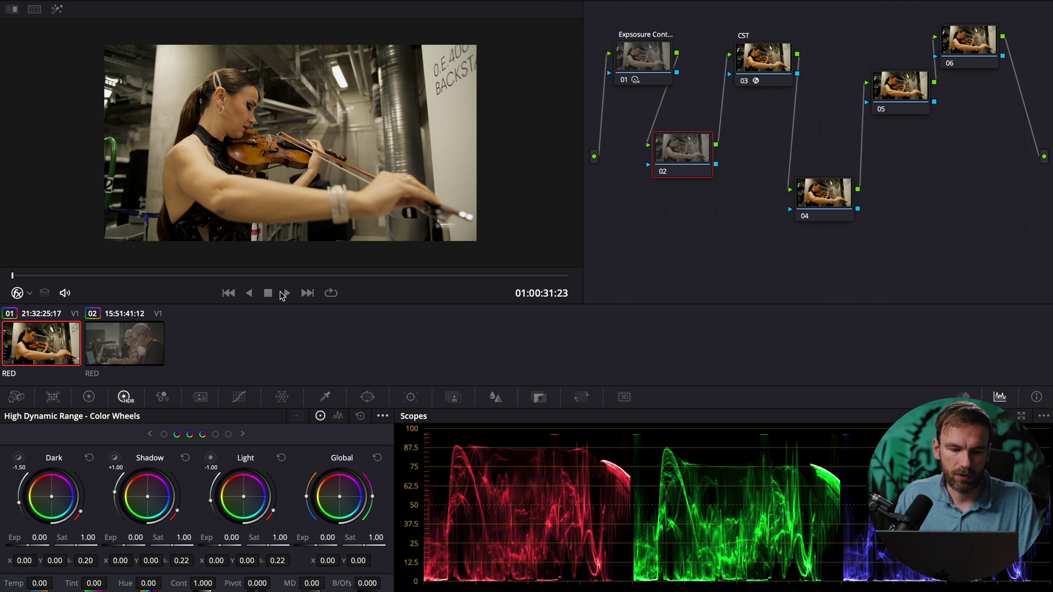
- Set node 02's HDR wheels to REDWideGamutRGB color space and RED Log3G10 gamma
click(383, 416)
mouse_move(422, 526)
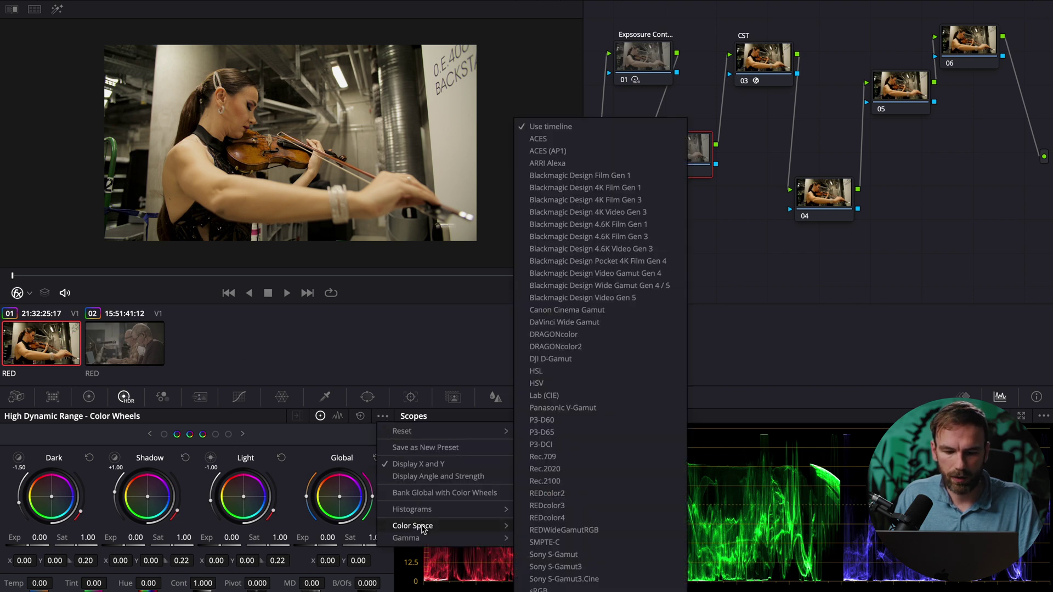
click(563, 530)
click(383, 416)
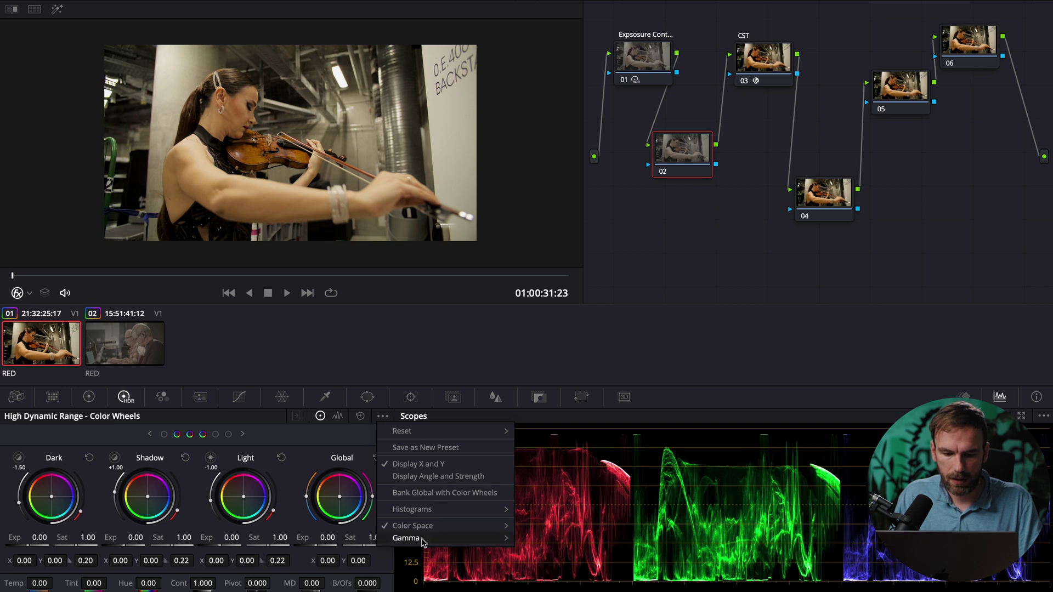
mouse_move(412, 538)
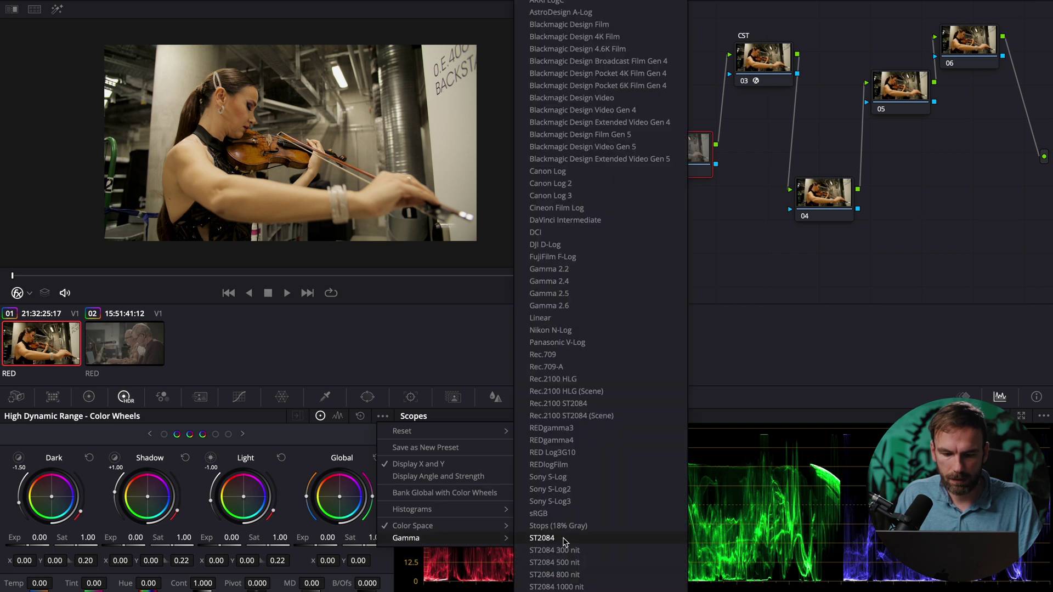
click(581, 452)
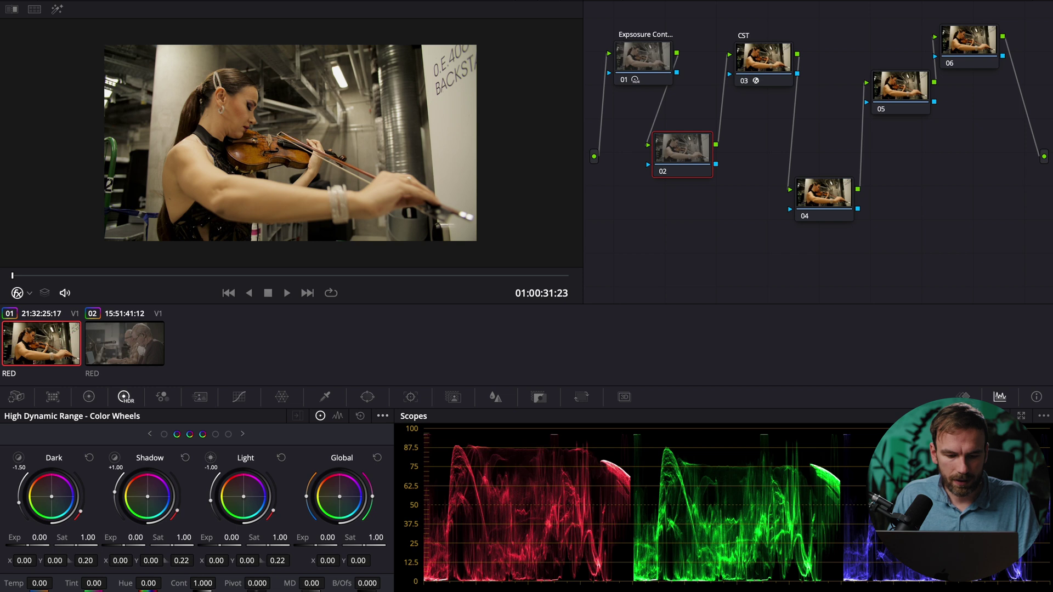
- Nudge node 02's Global wheel to correct white balance and toggle the node to compare
drag(339, 496, 340, 497)
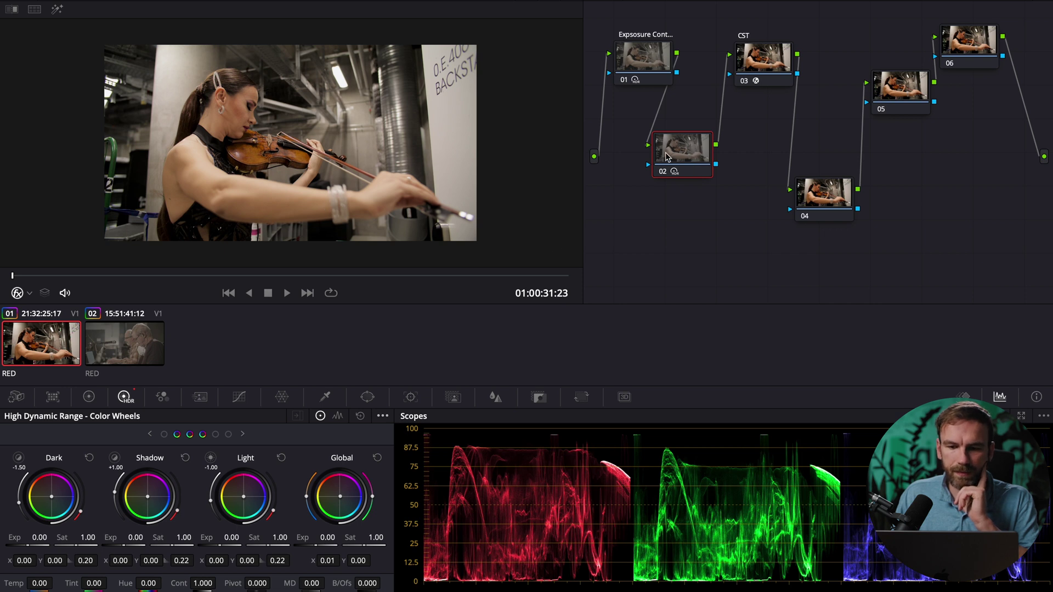
key(ctrl+d)
key(ctrl+d)
key(ctrl+d)
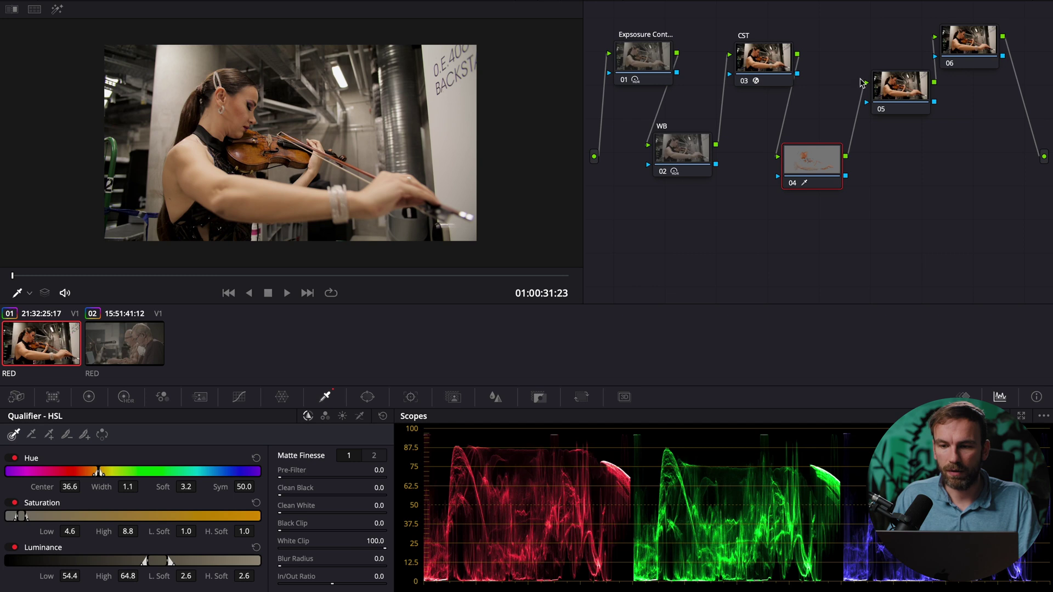
- Refine node 04's skin matte: hue soft 16.5, lum high 97.6, blur radius 88.5, clean white 8.1
drag(837, 38, 950, 220)
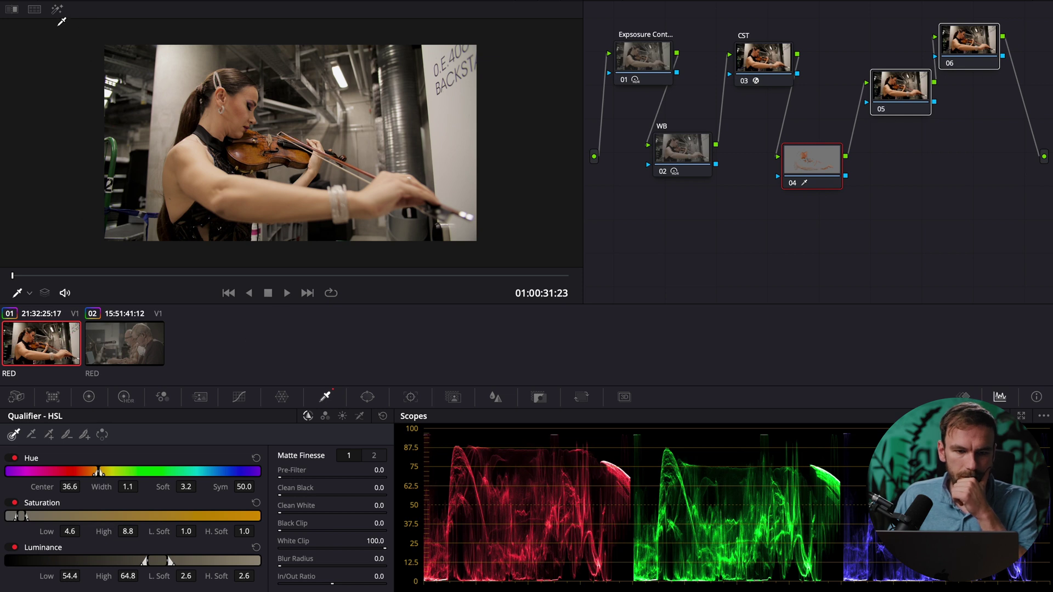
click(57, 10)
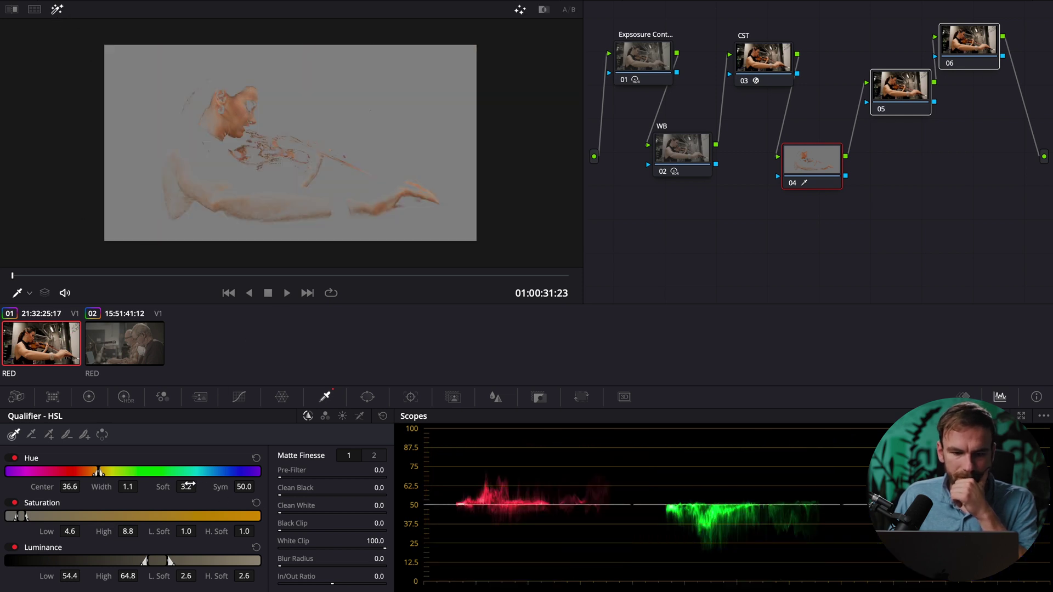
drag(190, 484, 203, 486)
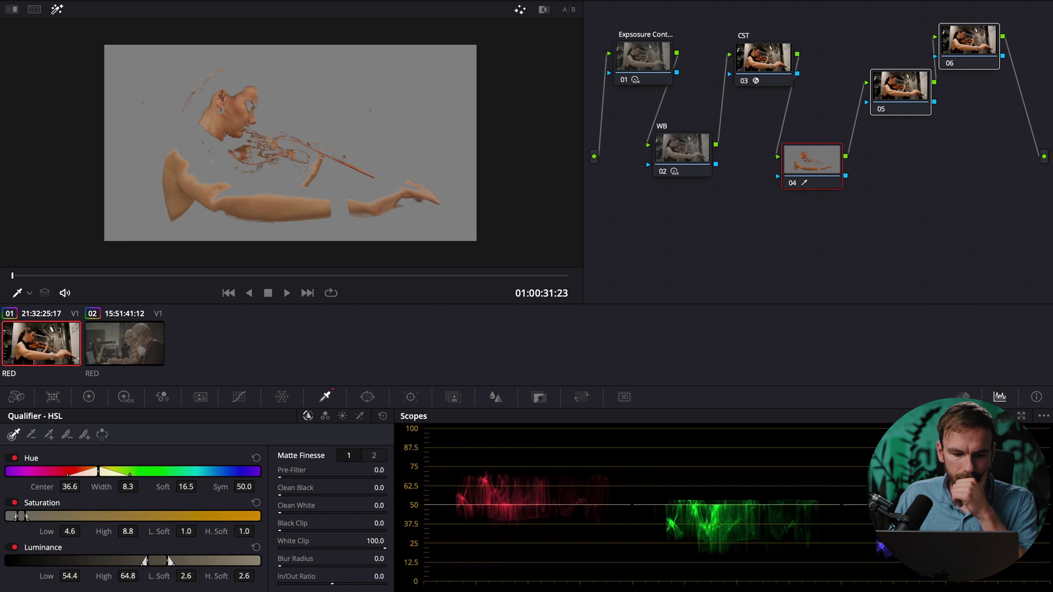
drag(171, 559, 256, 557)
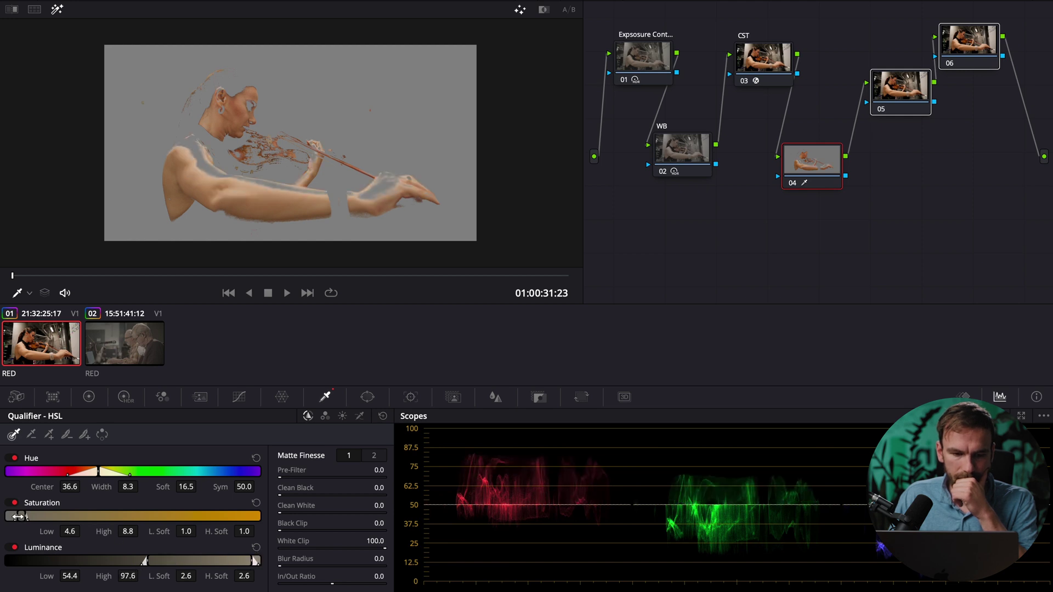
drag(19, 517, 16, 516)
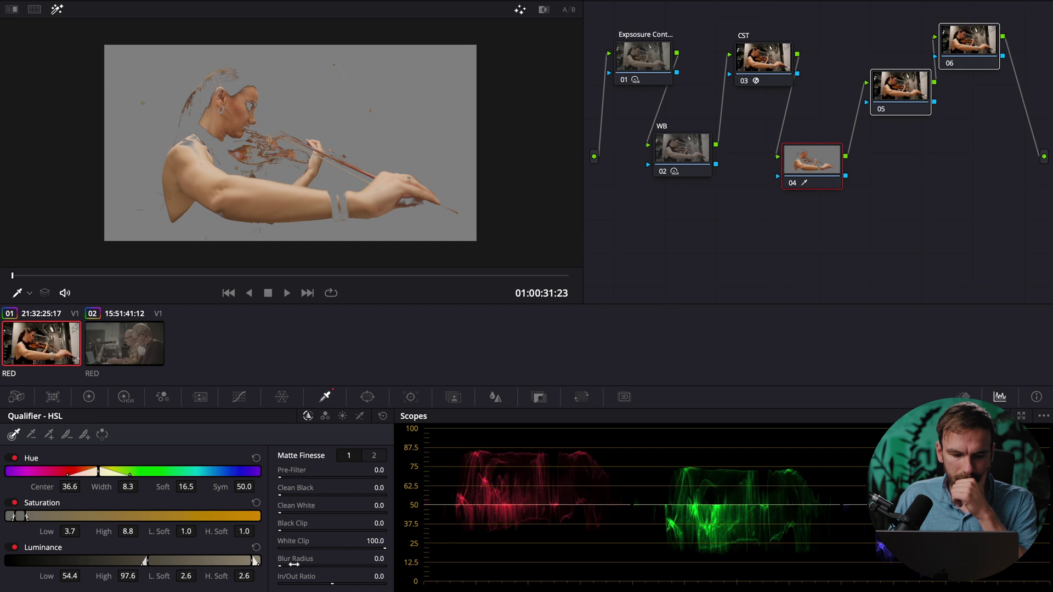
mouse_move(378, 559)
mouse_down()
mouse_move(389, 558)
mouse_move(375, 560)
mouse_up()
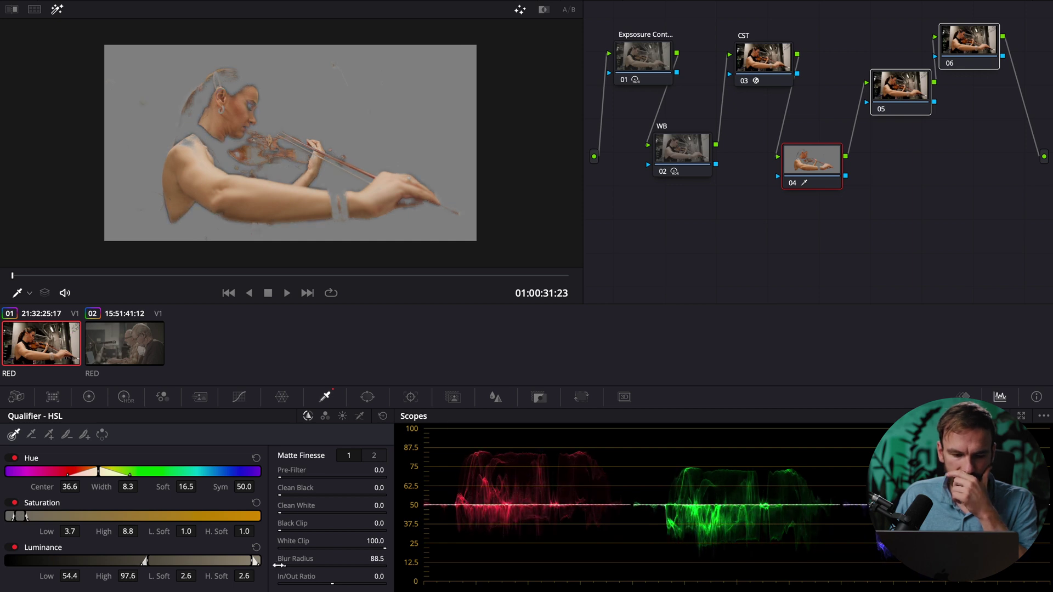
drag(286, 512, 293, 511)
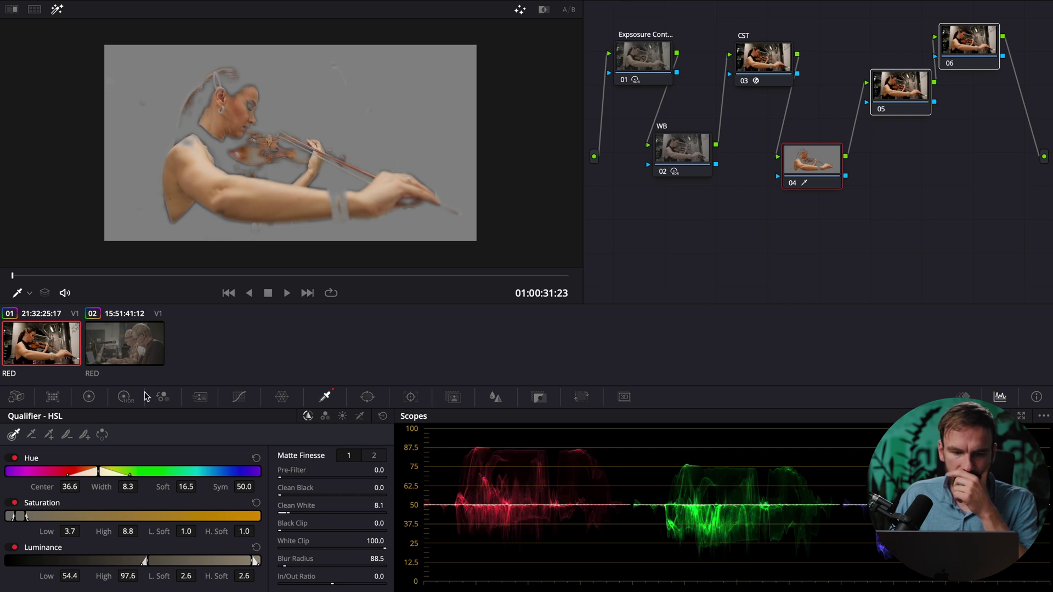
click(56, 9)
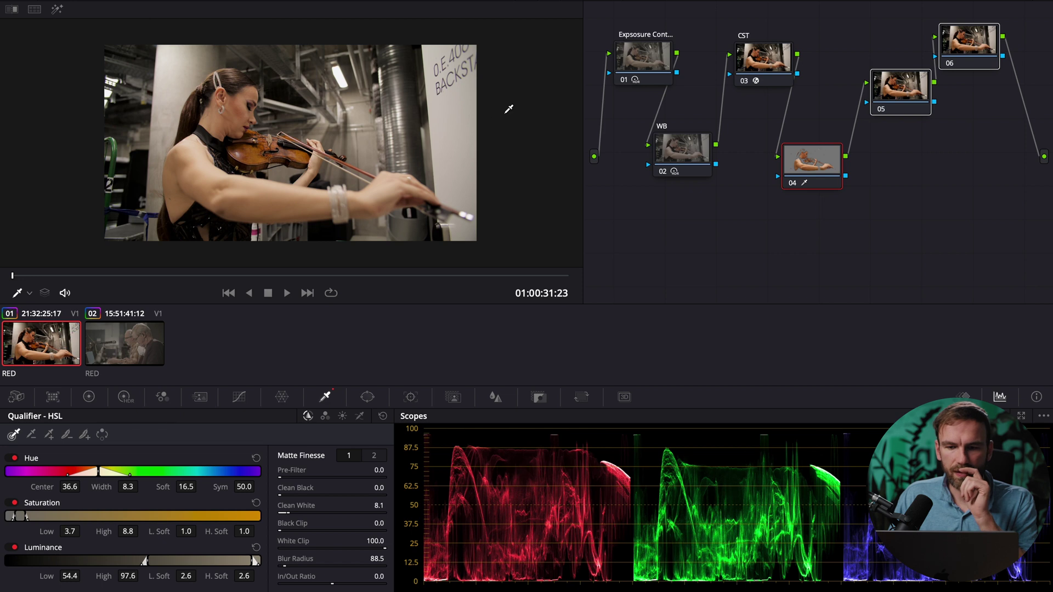
- Nudge node 04's midtone and shadow skin balance and lower midtone detail to soften skin
click(89, 397)
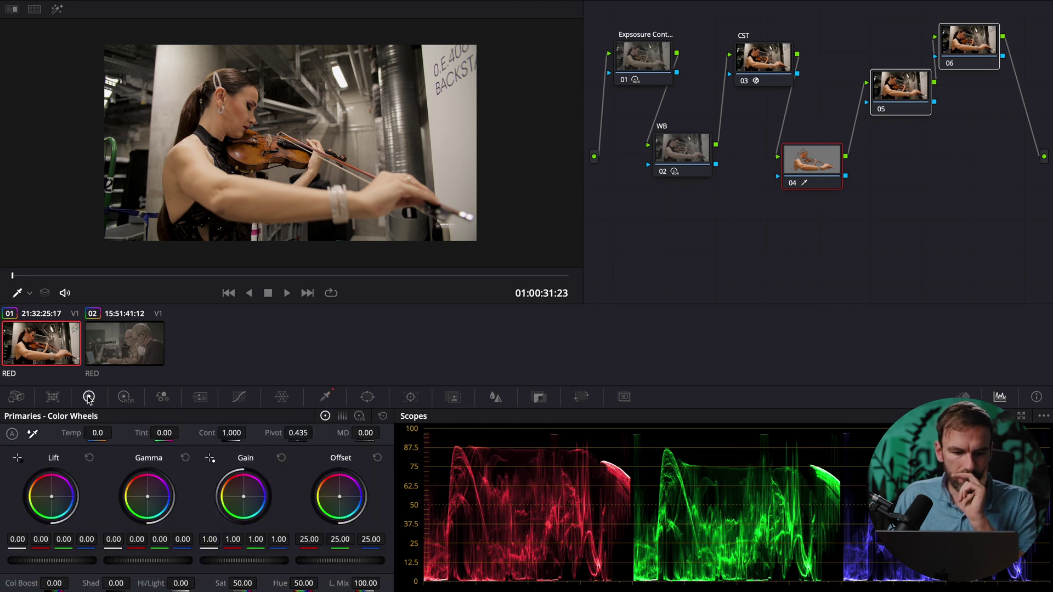
drag(147, 496, 147, 496)
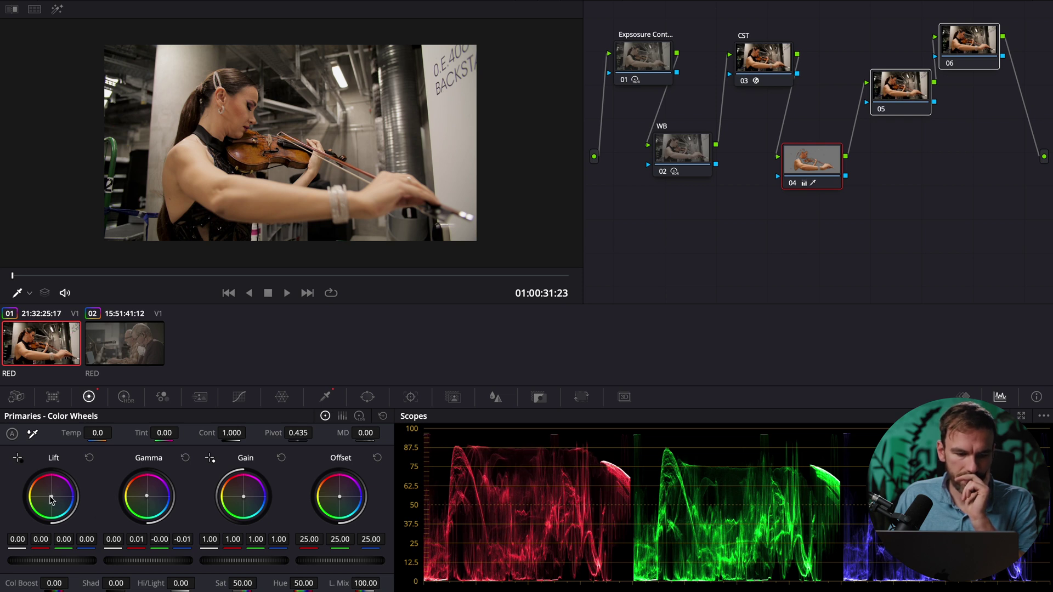
drag(52, 497, 51, 497)
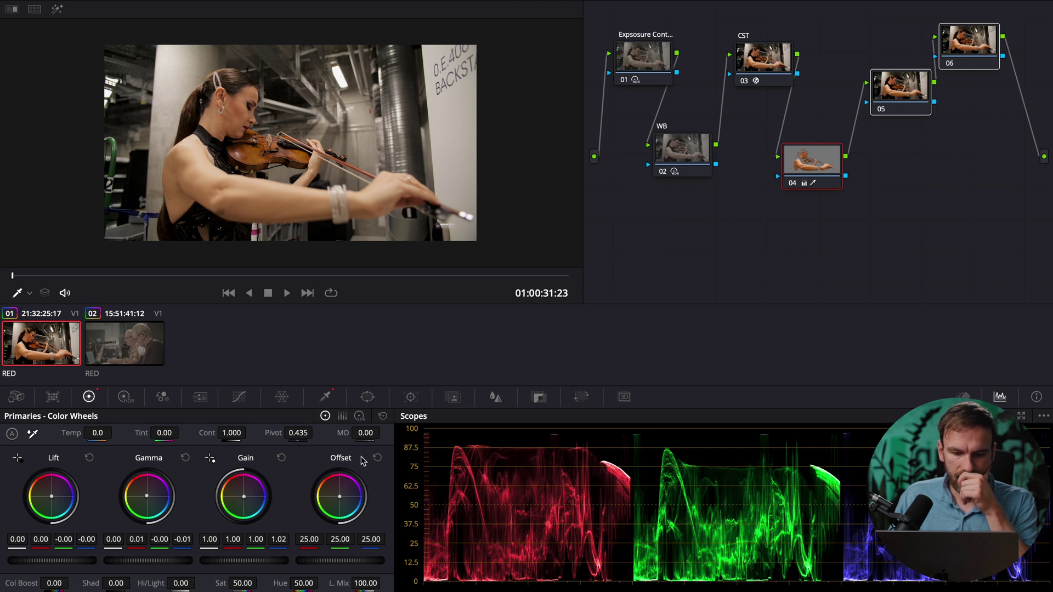
click(791, 183)
click(792, 183)
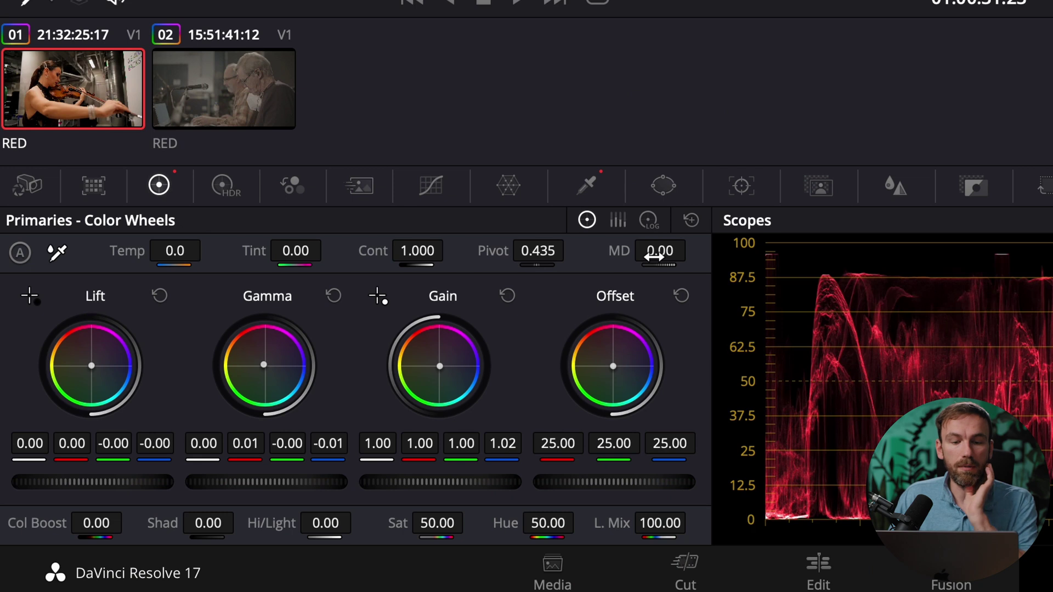
drag(654, 256, 510, 257)
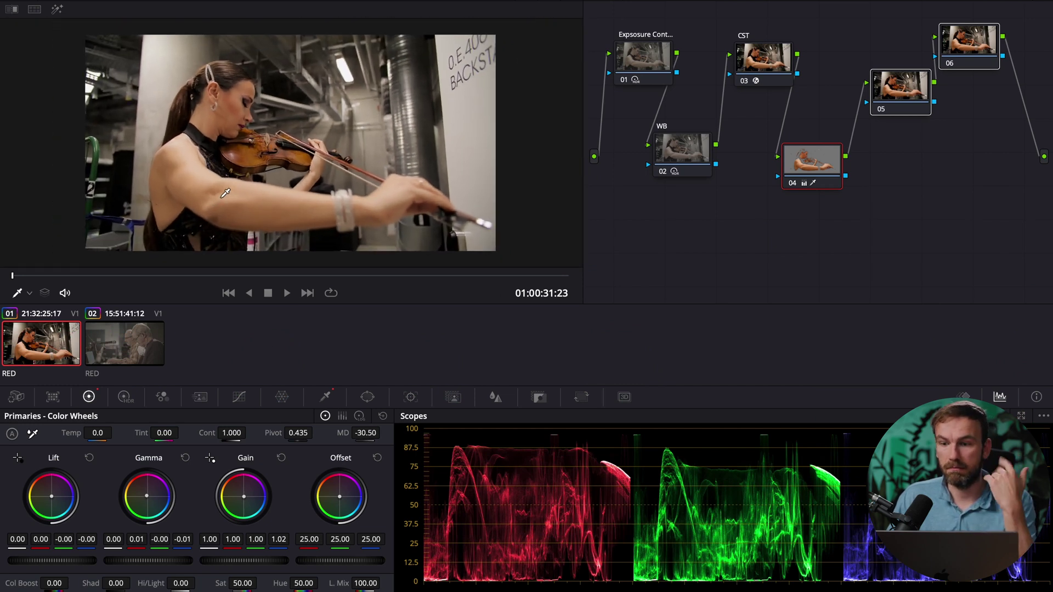
- Label node 04 Skin and select node 05
right_click(821, 182)
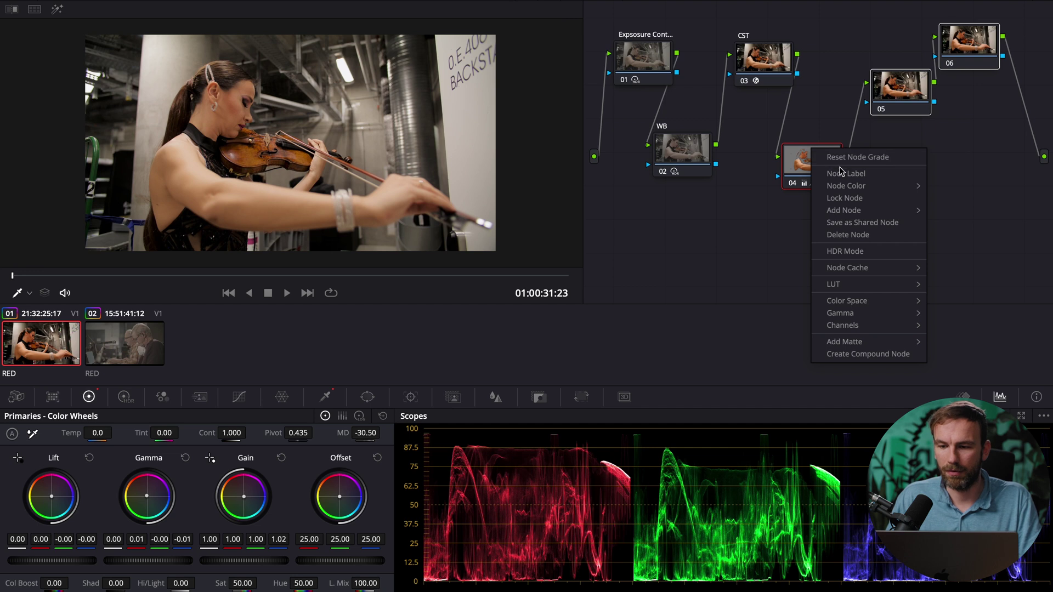
key(Escape)
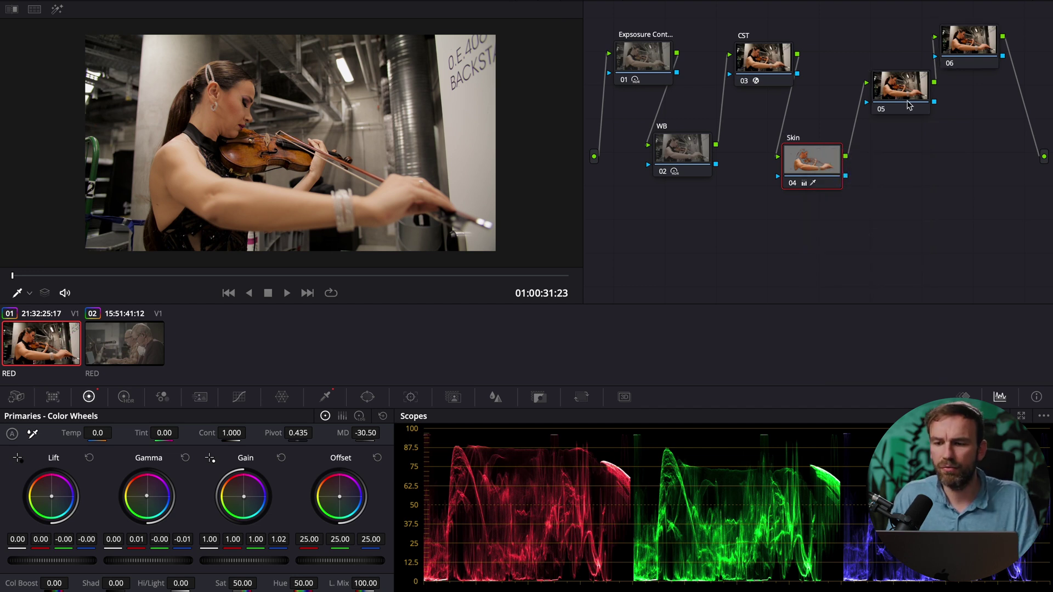
drag(908, 97, 895, 101)
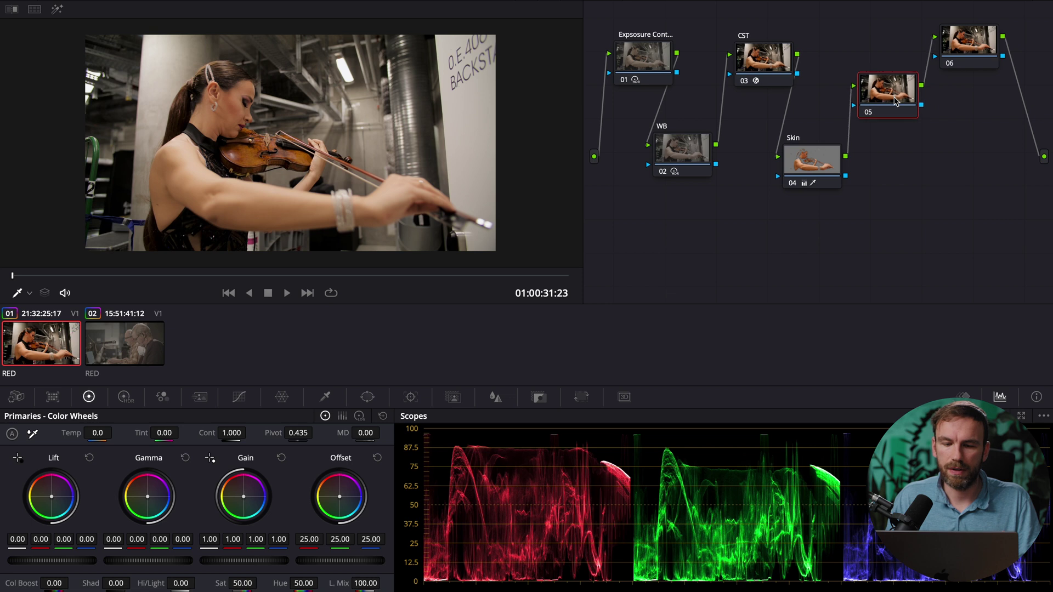
click(238, 397)
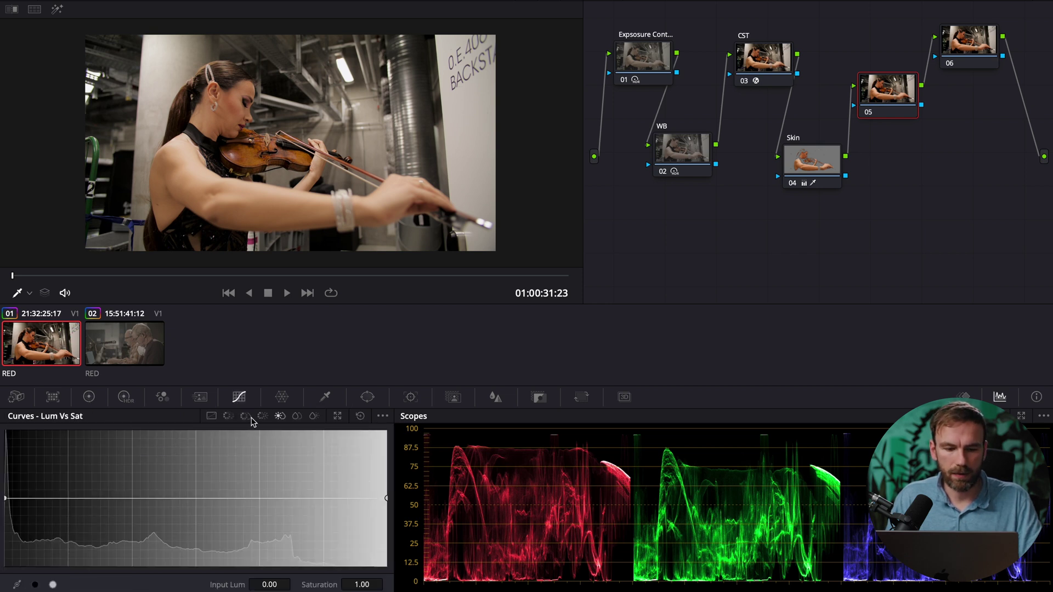
- Cut green and blue saturation on node 05's Hue vs Sat curve to 0.38 and 0.66
click(246, 416)
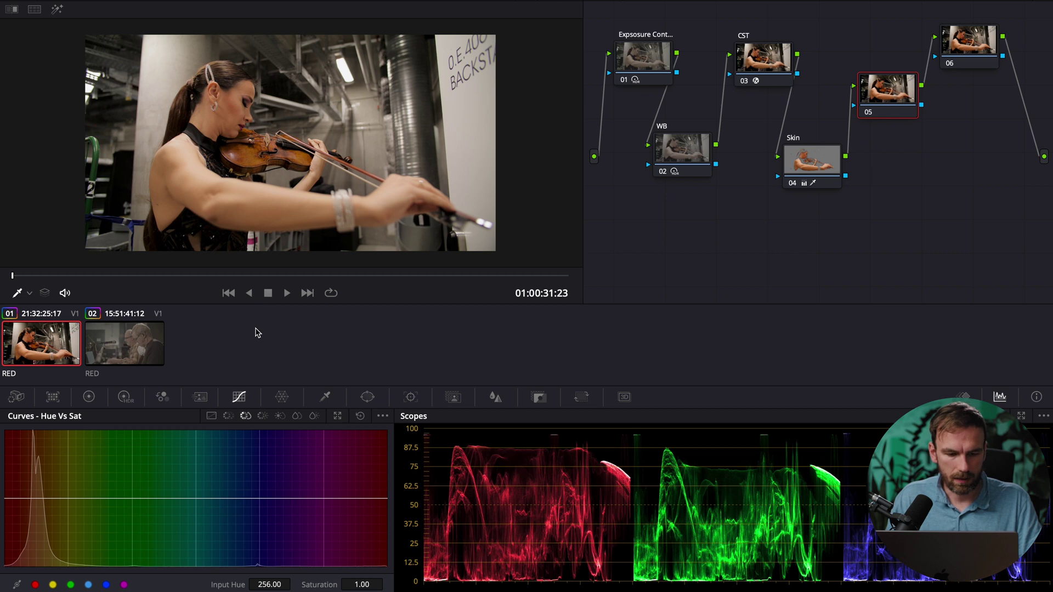
click(70, 585)
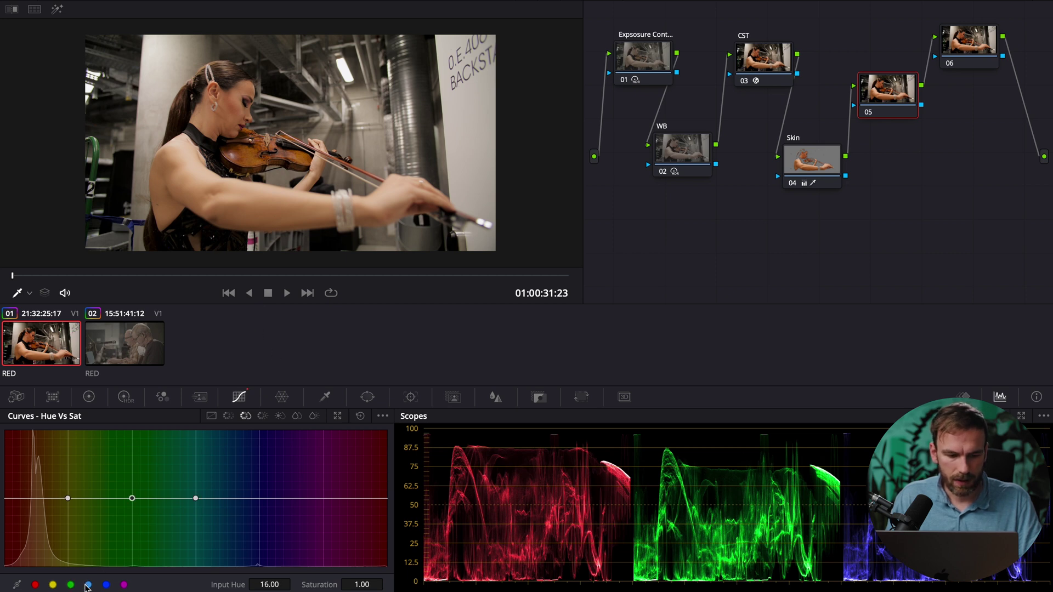
click(107, 585)
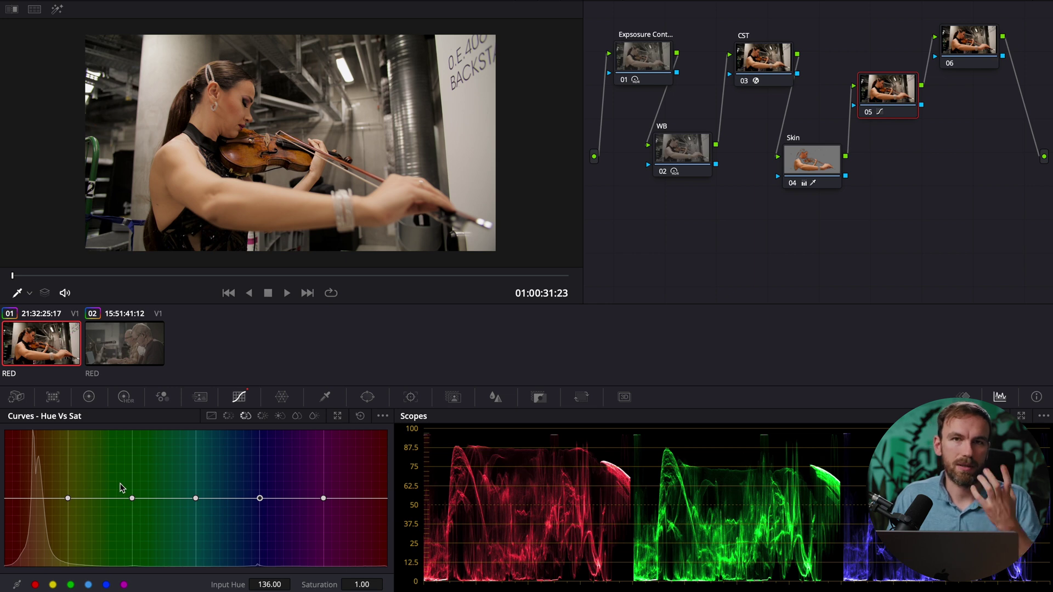
drag(138, 498, 134, 543)
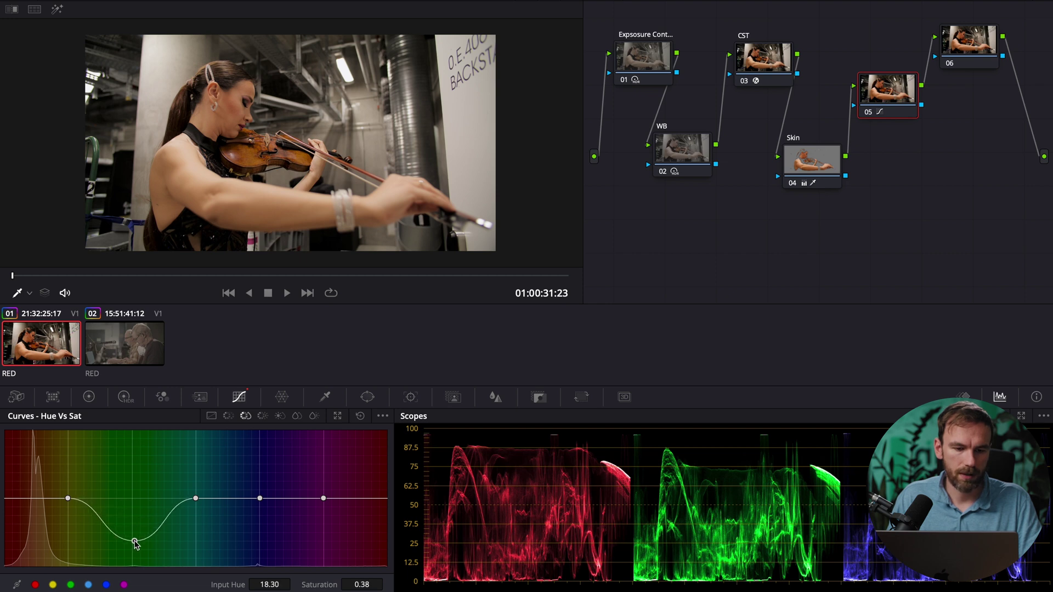
drag(196, 498, 261, 524)
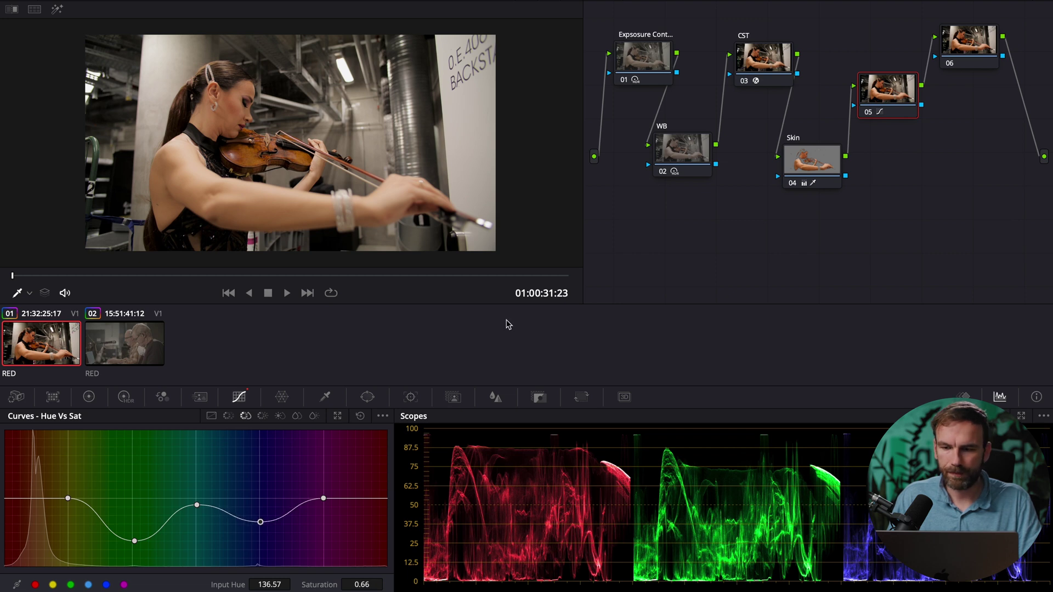
click(993, 48)
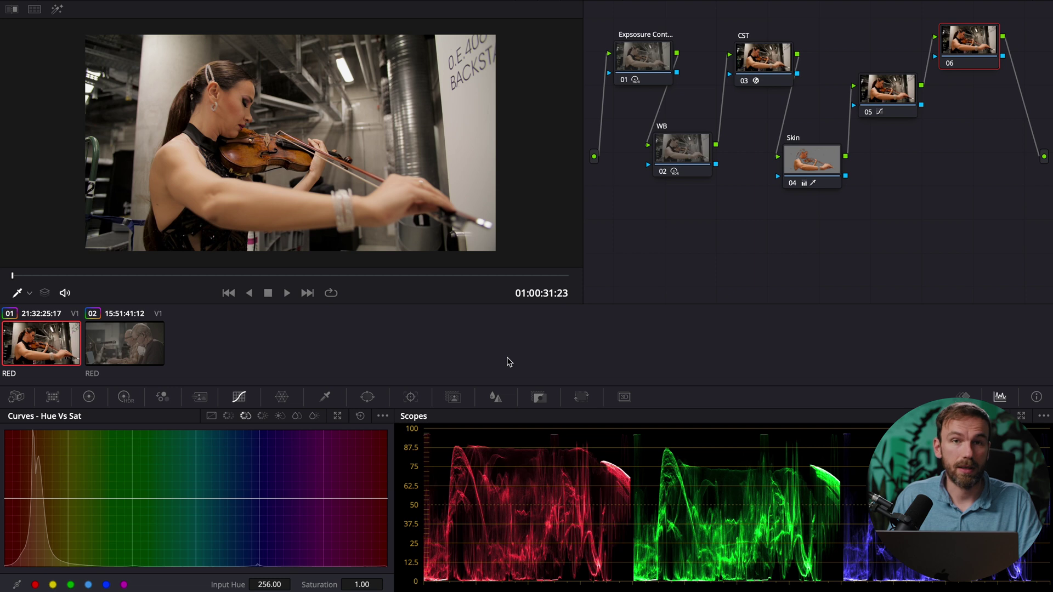
- On node 06's Lum vs Sat curve, add shadow and highlight points and drop both endpoints to 0.00 saturation
click(280, 416)
click(100, 498)
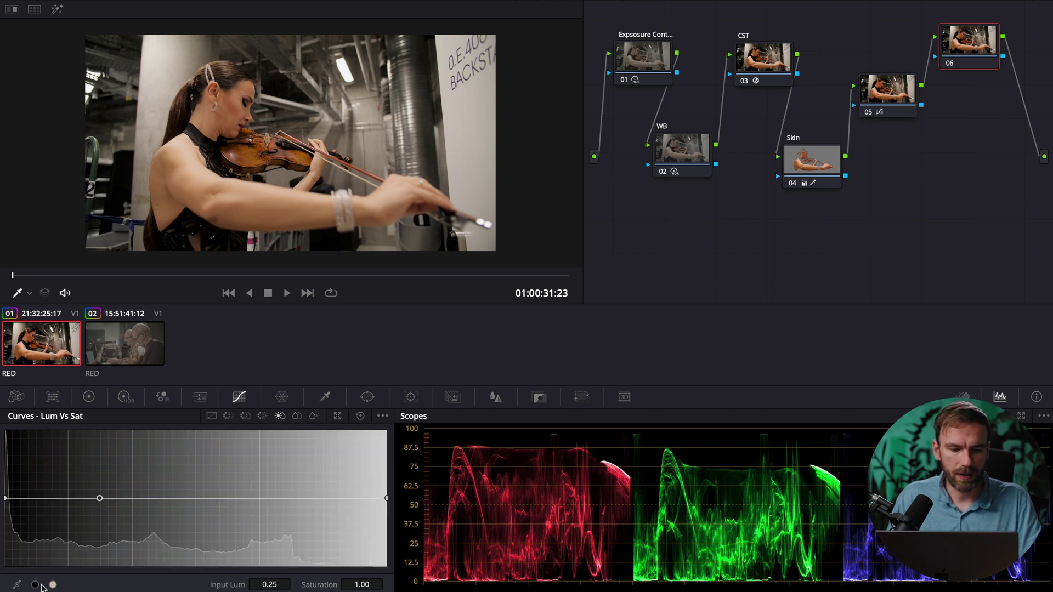
click(291, 498)
drag(6, 499, 9, 586)
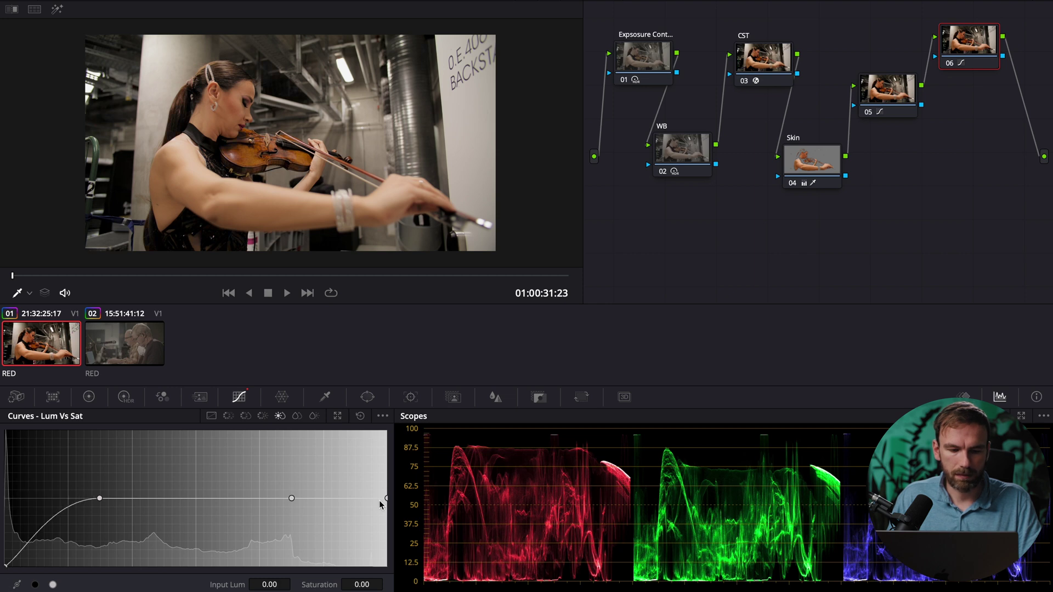
drag(386, 500, 387, 565)
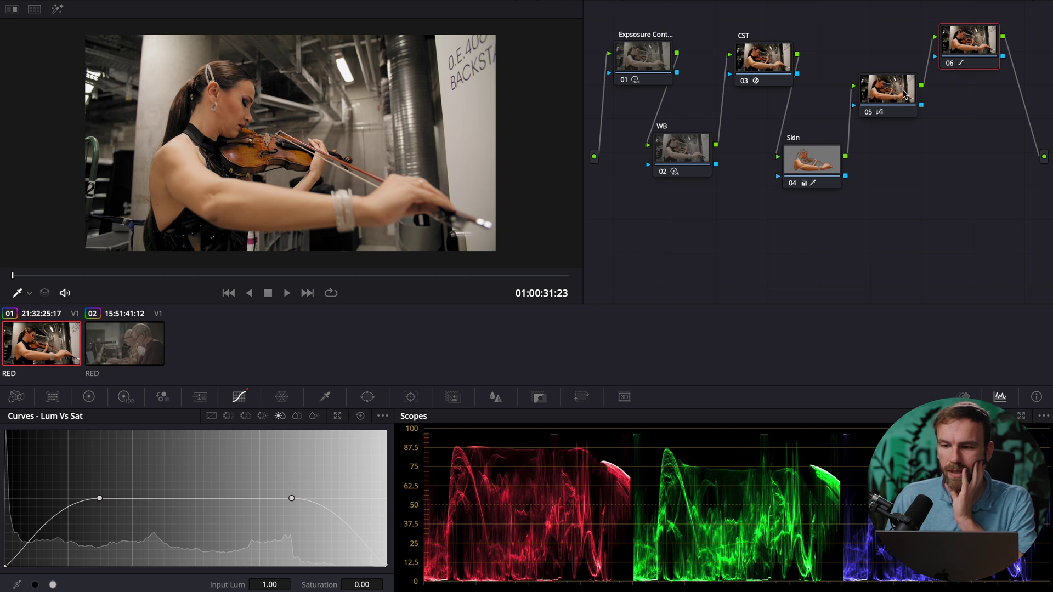
- Disable nodes 05, 06, Skin, WB, Exposure and CST one by one to compare back to the log image
click(870, 112)
click(951, 63)
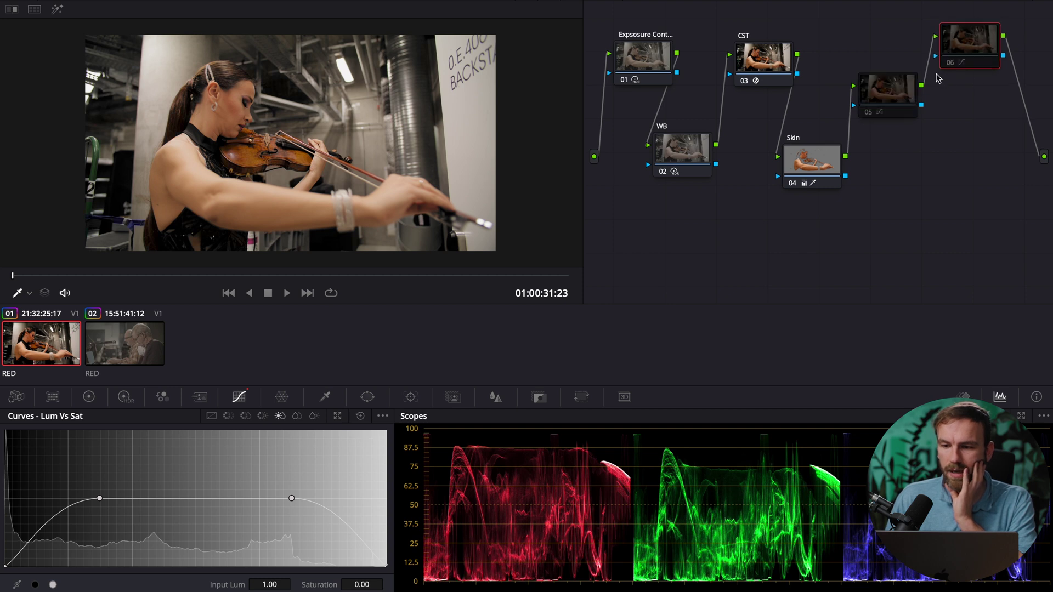
click(792, 184)
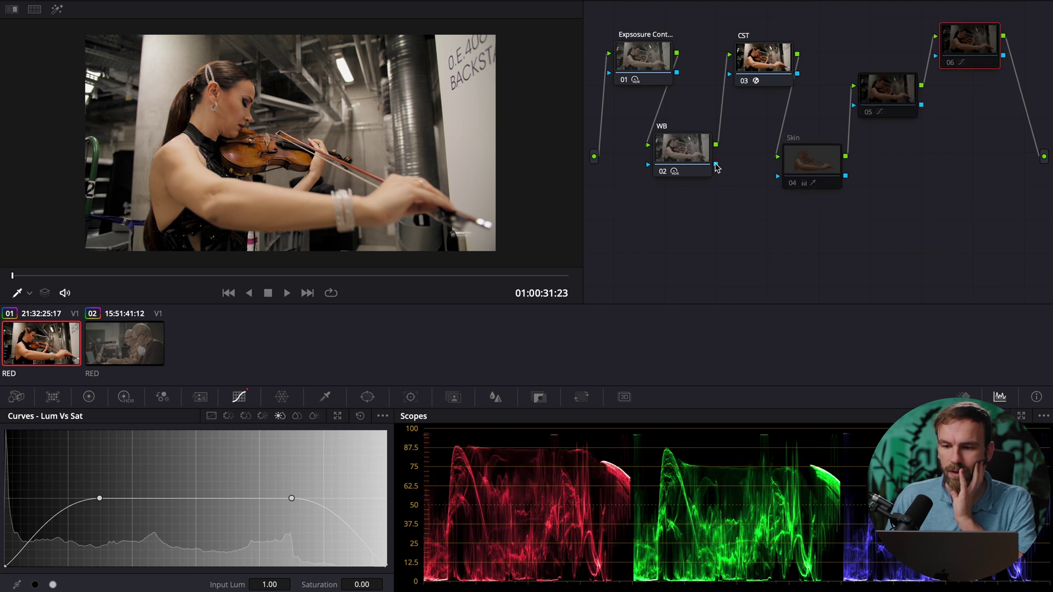
click(665, 172)
click(628, 81)
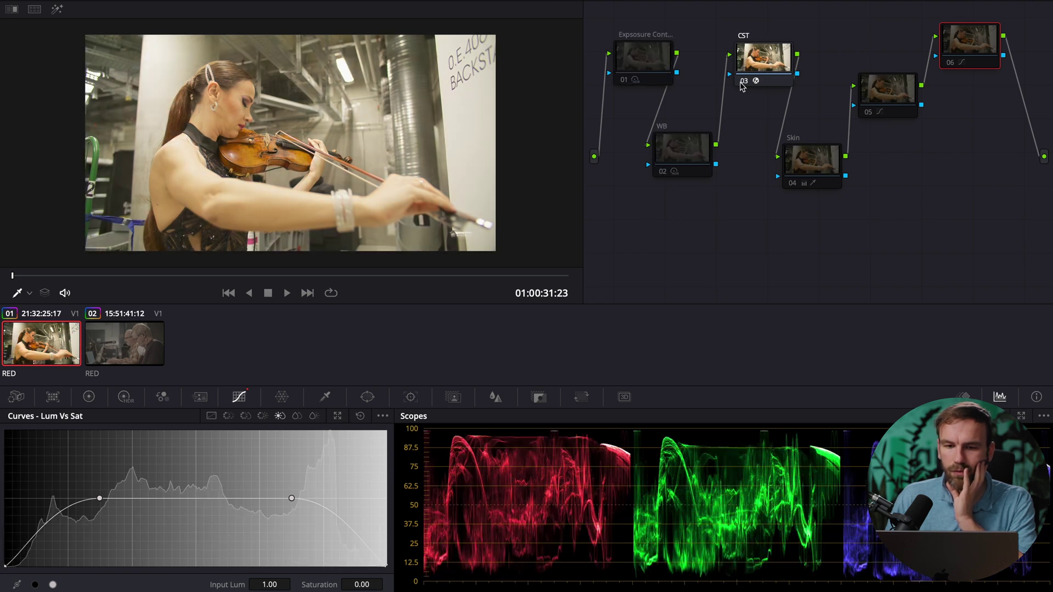
click(743, 82)
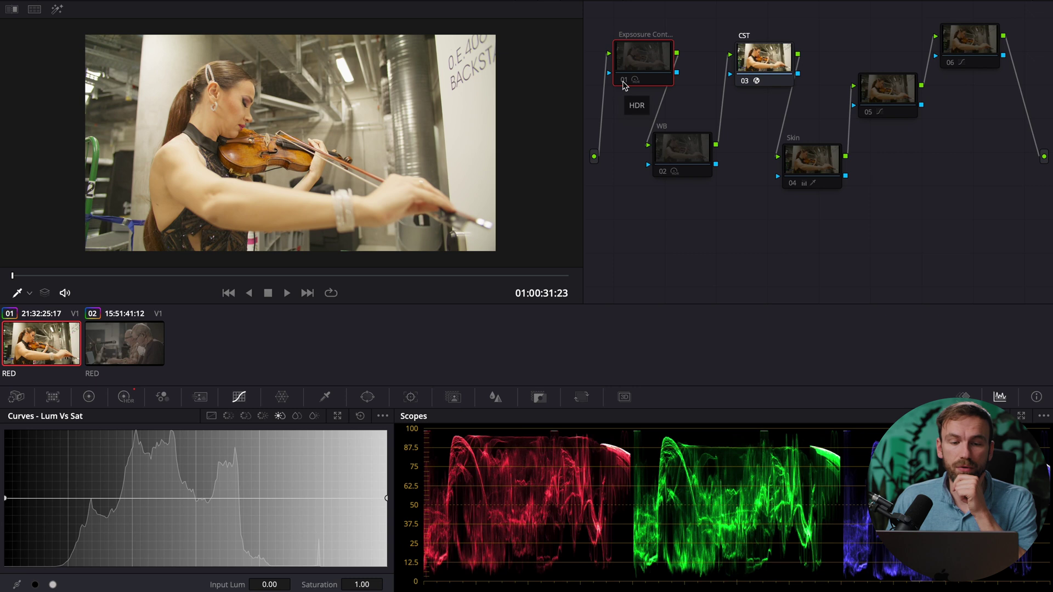
- Re-enable the Exposure and Skin nodes, then move to the second clip
click(623, 80)
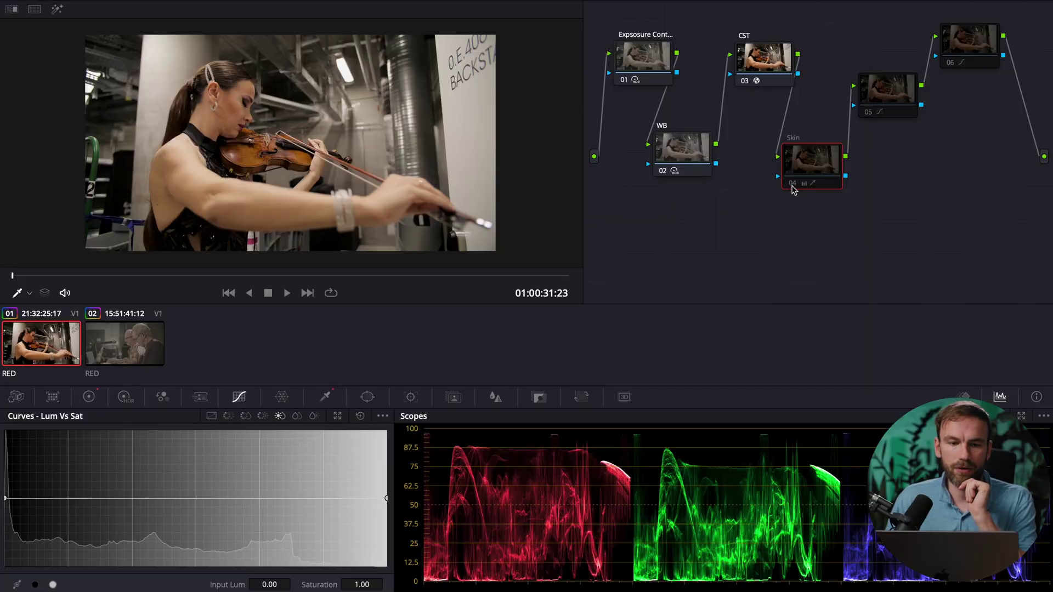
click(792, 184)
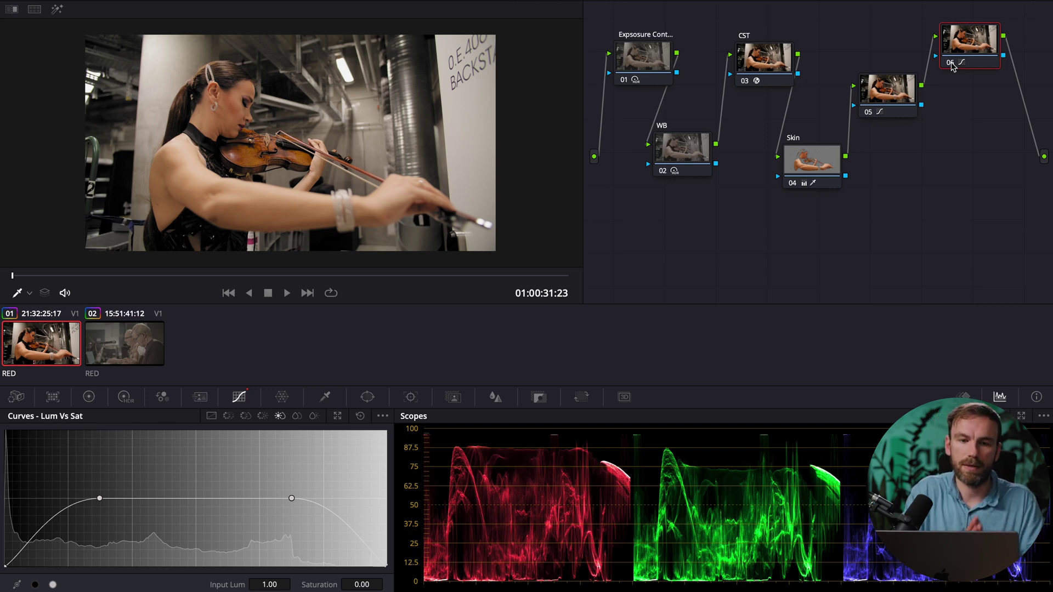
click(148, 344)
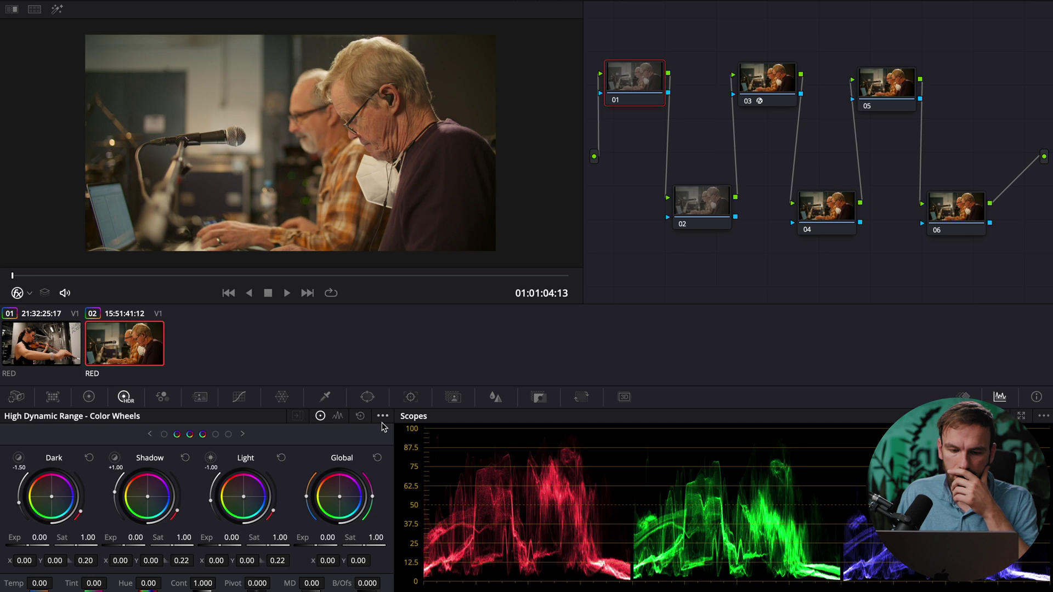
- Set the HDR wheels' gamma to RED Log3G10 on the second clip's node 01
click(383, 416)
mouse_move(461, 540)
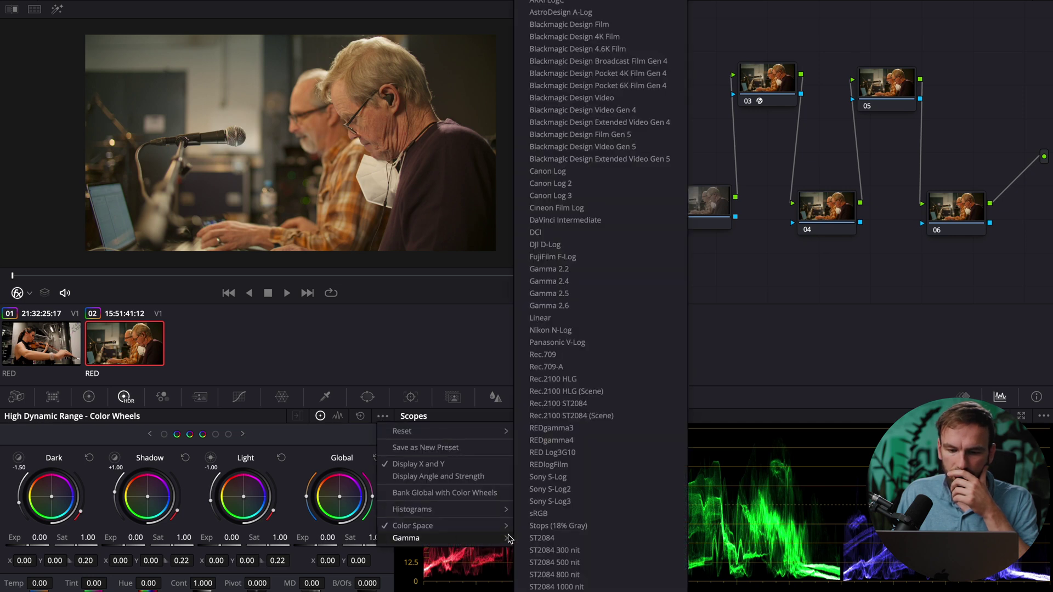
click(602, 453)
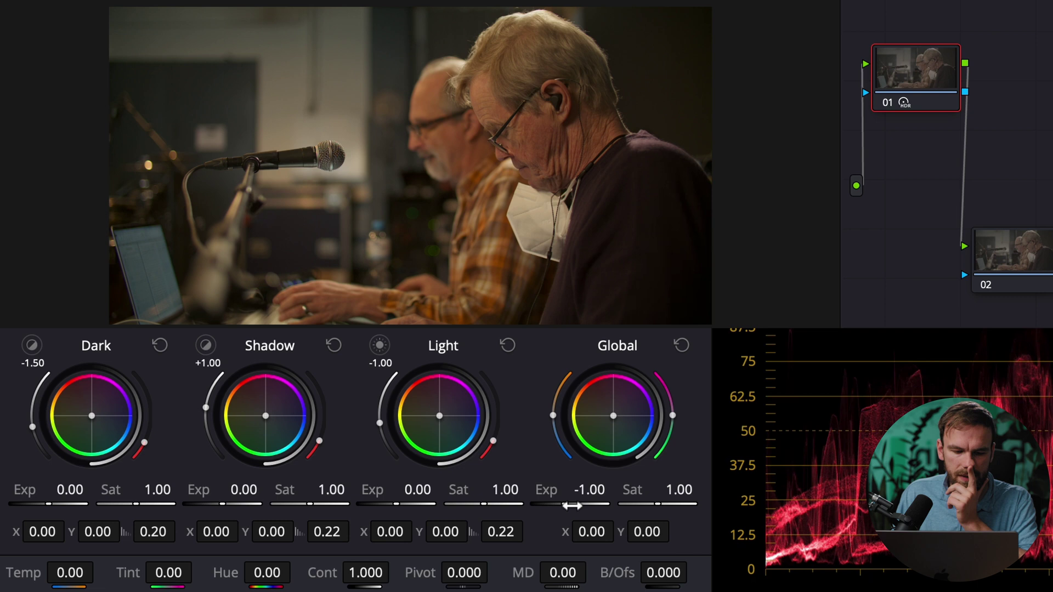
- Set HDR Dark exposure to -1.50, Shadow to -0.90 and Light to 0.50, then bypass node 01 to compare
drag(53, 505, 43, 505)
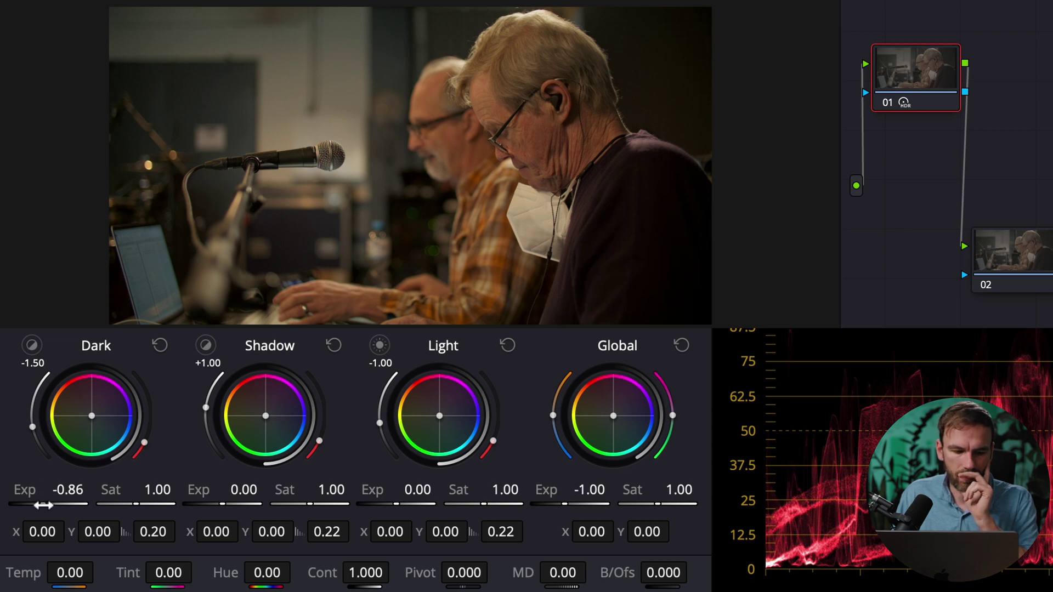
drag(68, 490, 41, 490)
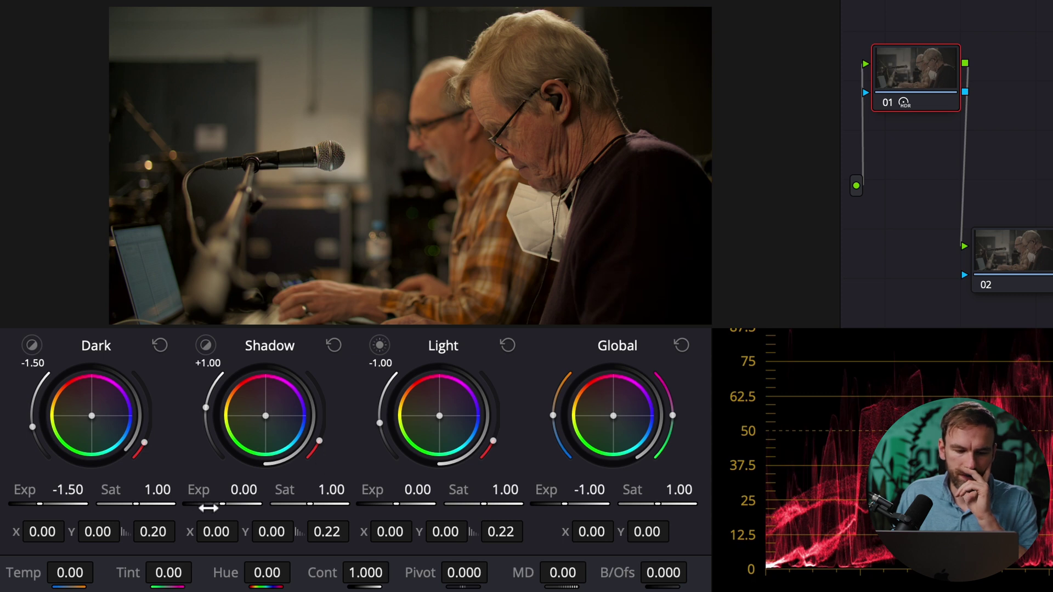
drag(241, 490, 196, 490)
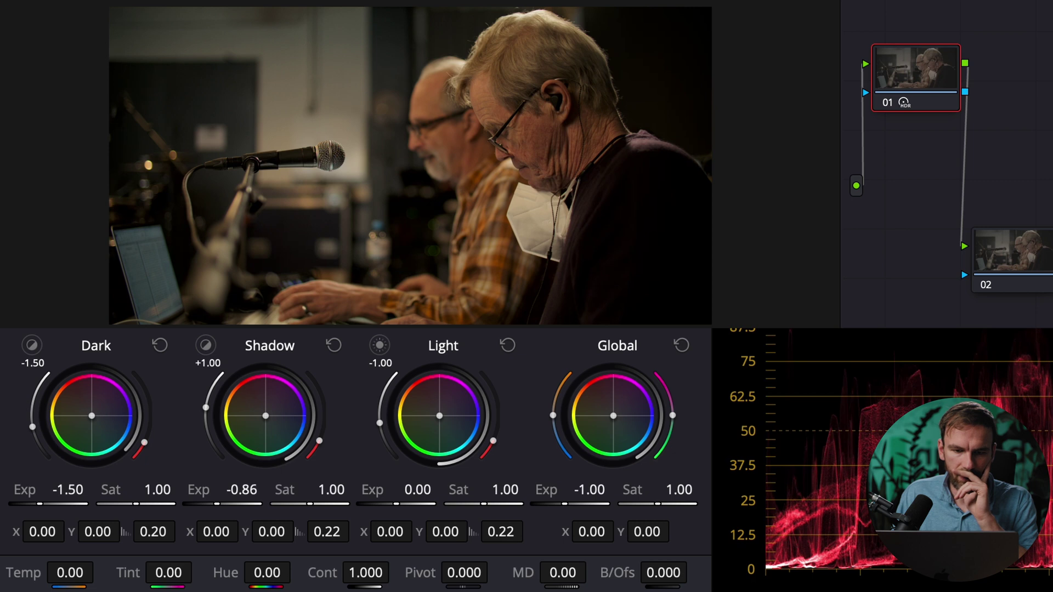
drag(197, 490, 196, 490)
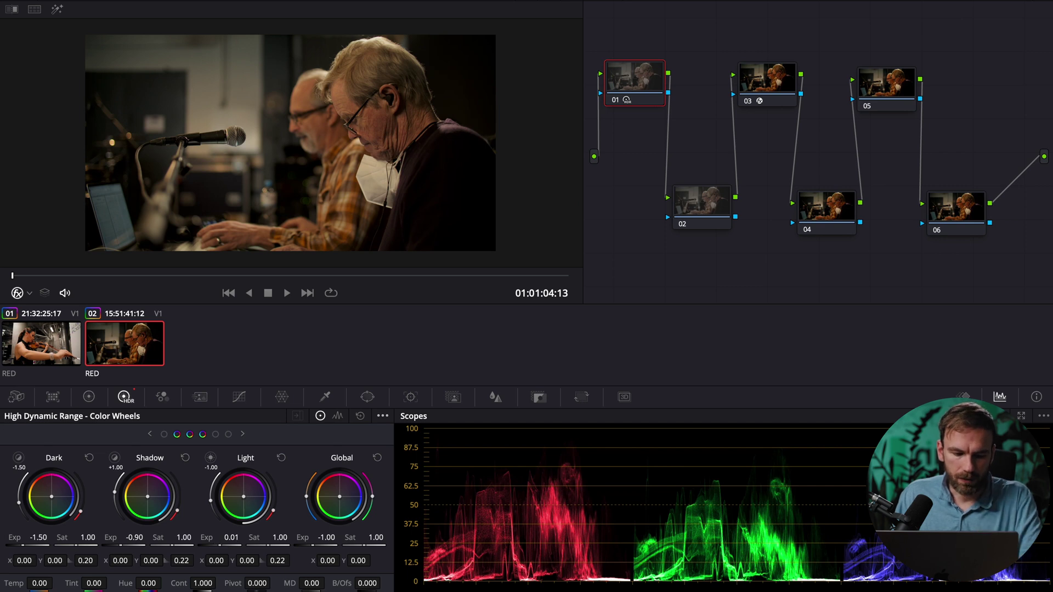
drag(218, 546, 236, 545)
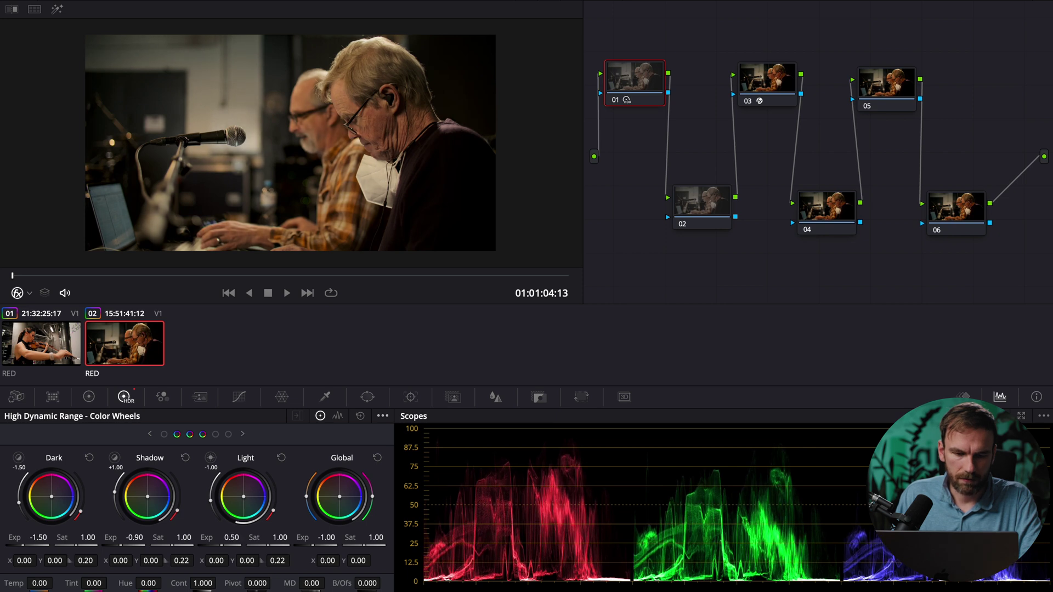
click(616, 101)
- Re-enable node 01 and select node 02 for grading
click(616, 100)
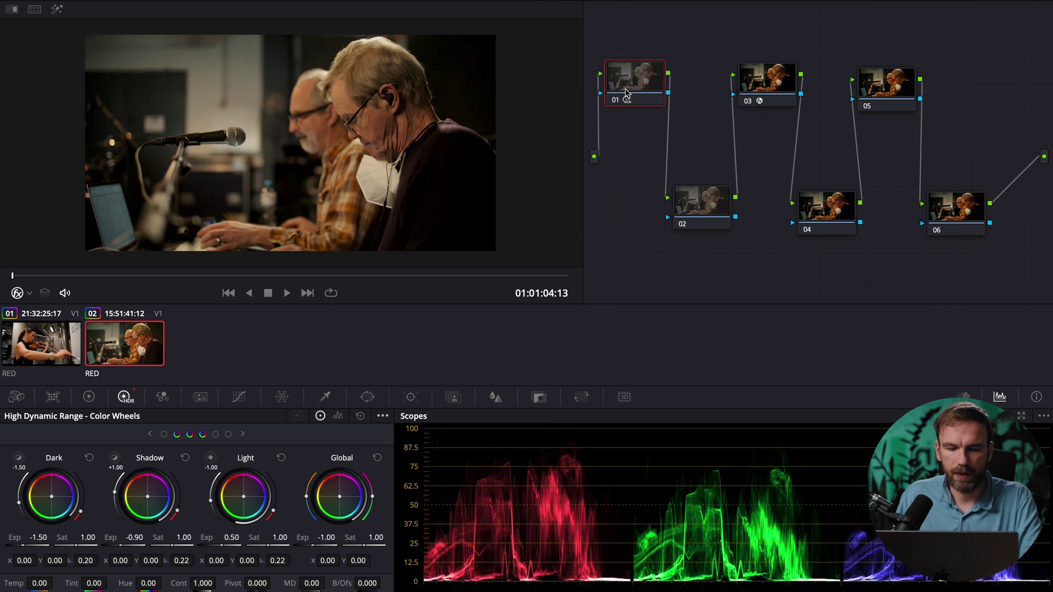
right_click(625, 89)
key(Escape)
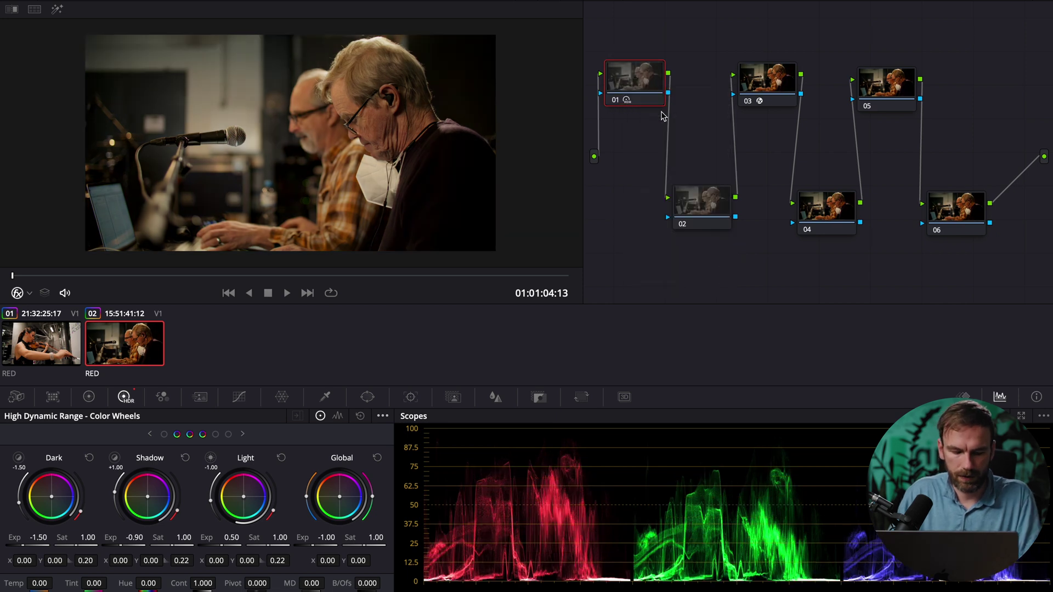
click(702, 206)
- Set node 02's HDR wheels to REDWideGamutRGB color space and RED Log3G10 gamma, nudging the Global wheel slightly
click(383, 416)
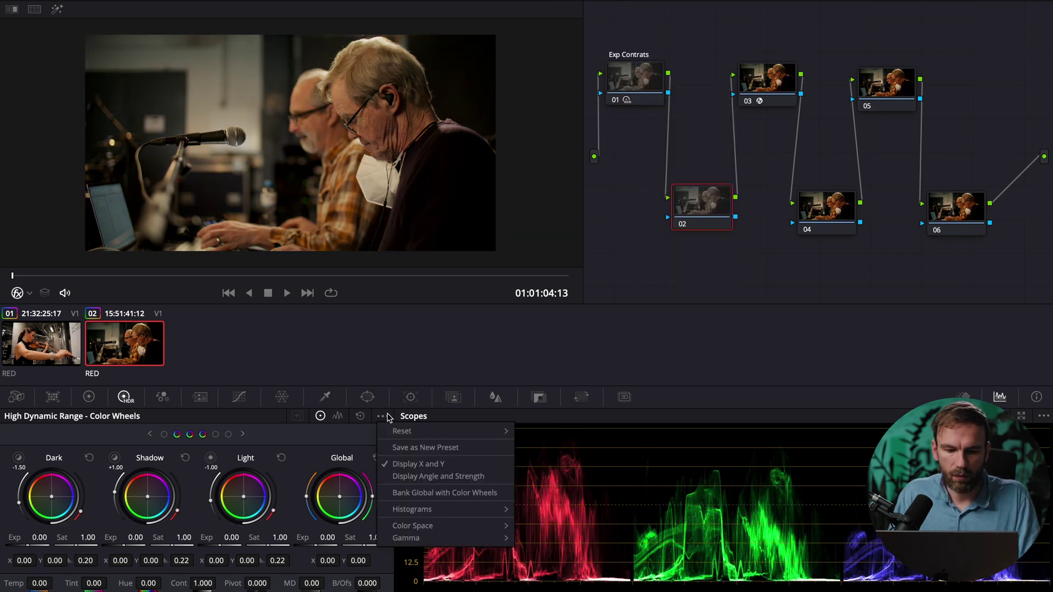
mouse_move(439, 526)
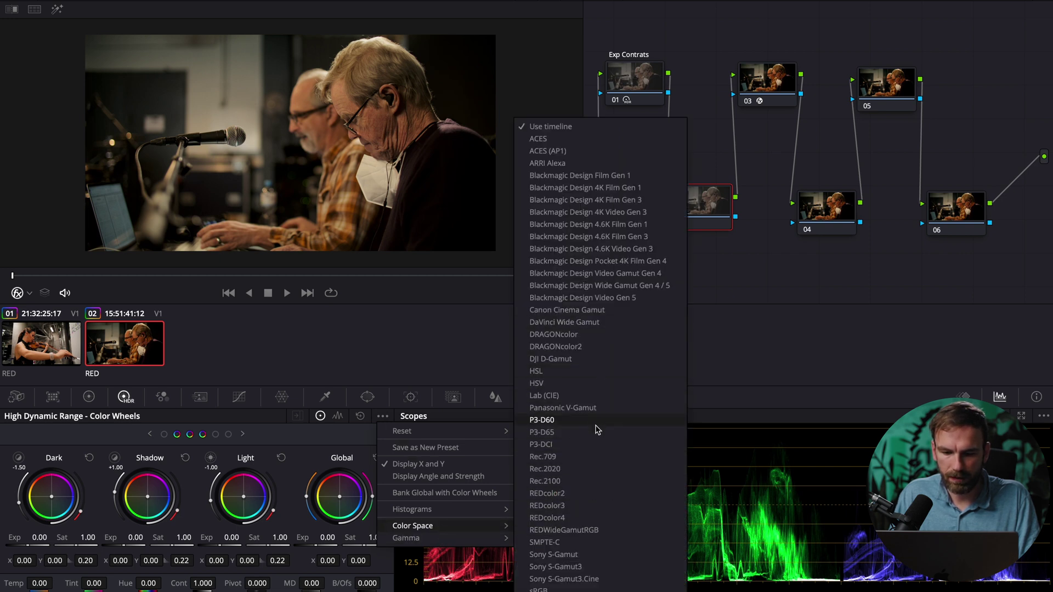
click(586, 530)
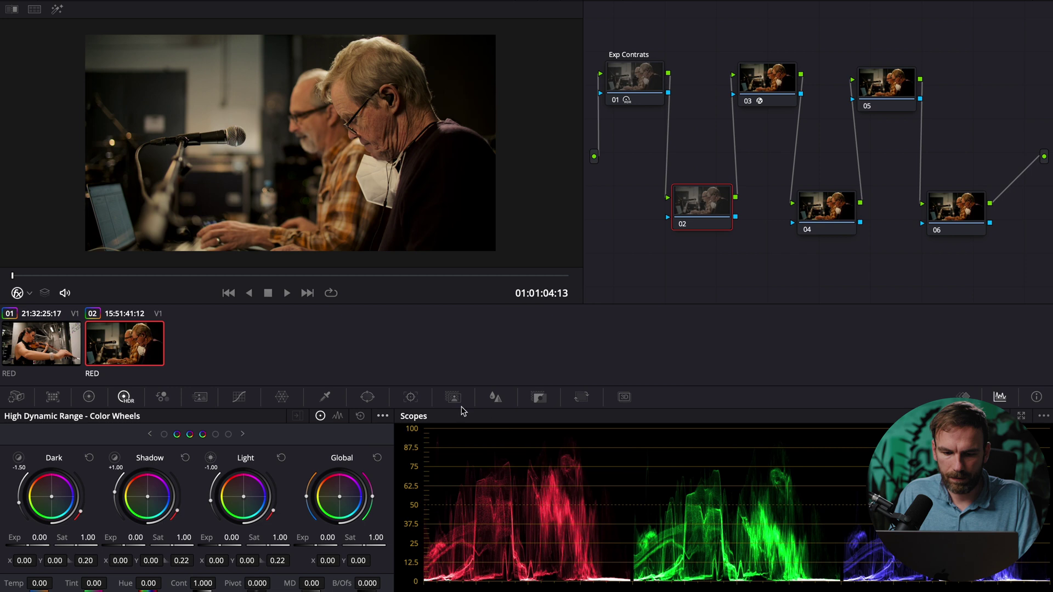
click(379, 416)
mouse_move(439, 538)
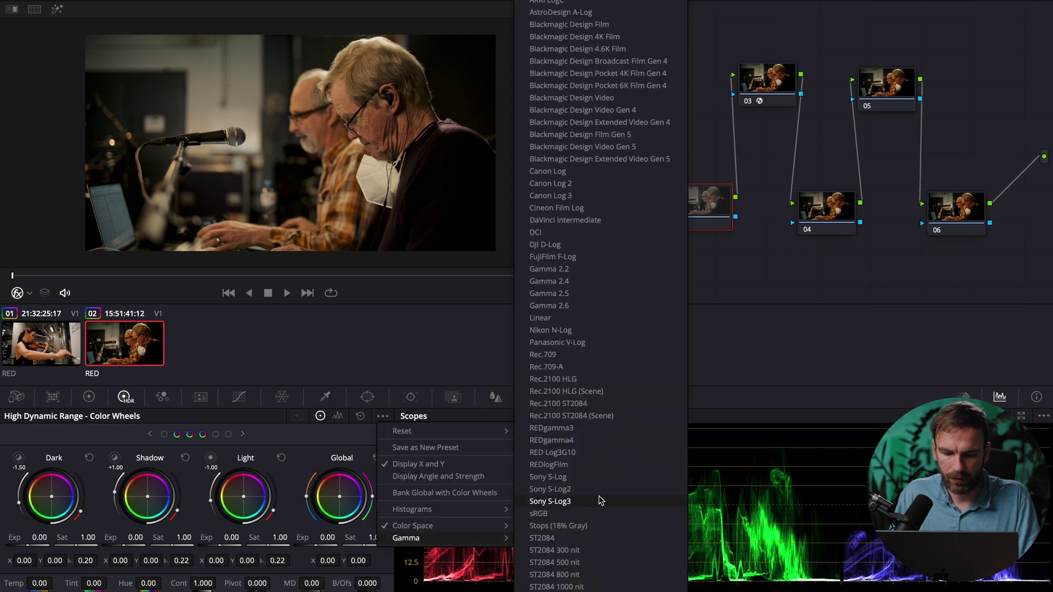
click(599, 453)
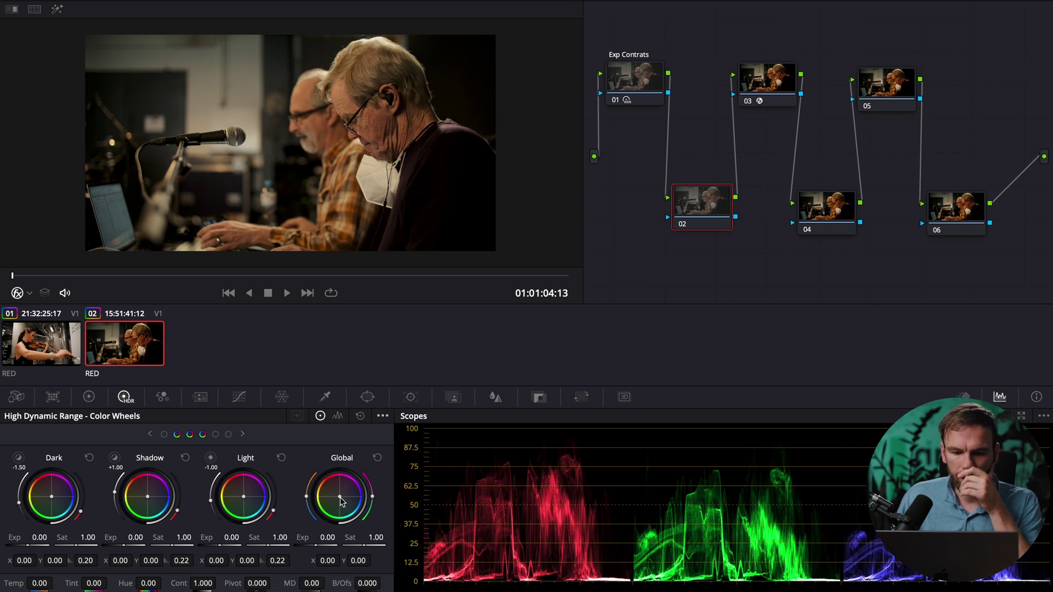
drag(340, 496, 340, 497)
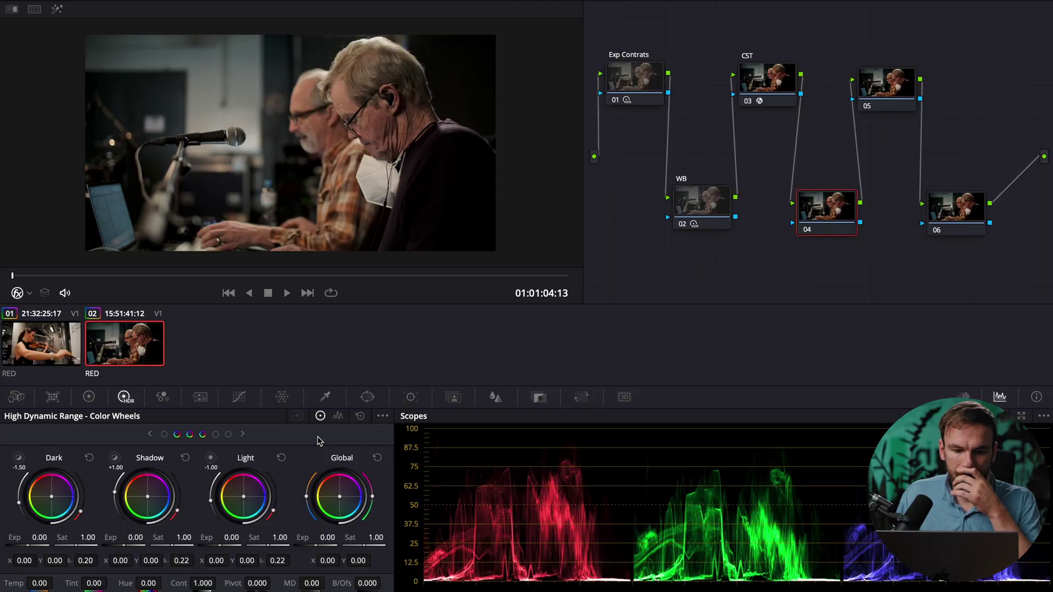
click(329, 398)
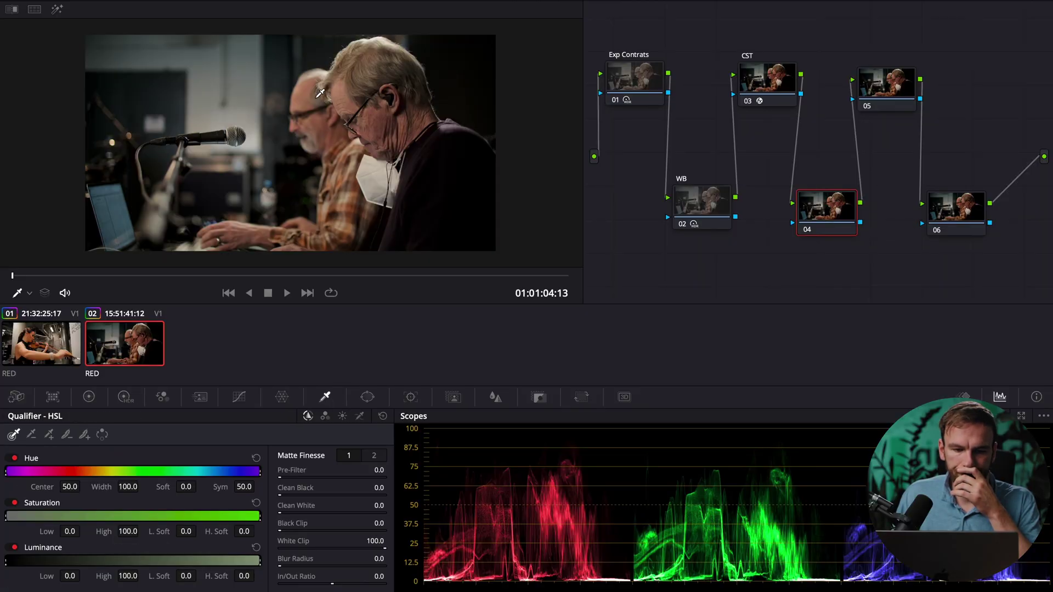
- Qualify the front man's facial skin tone on node 04 and view the matte highlighted
click(337, 93)
click(57, 9)
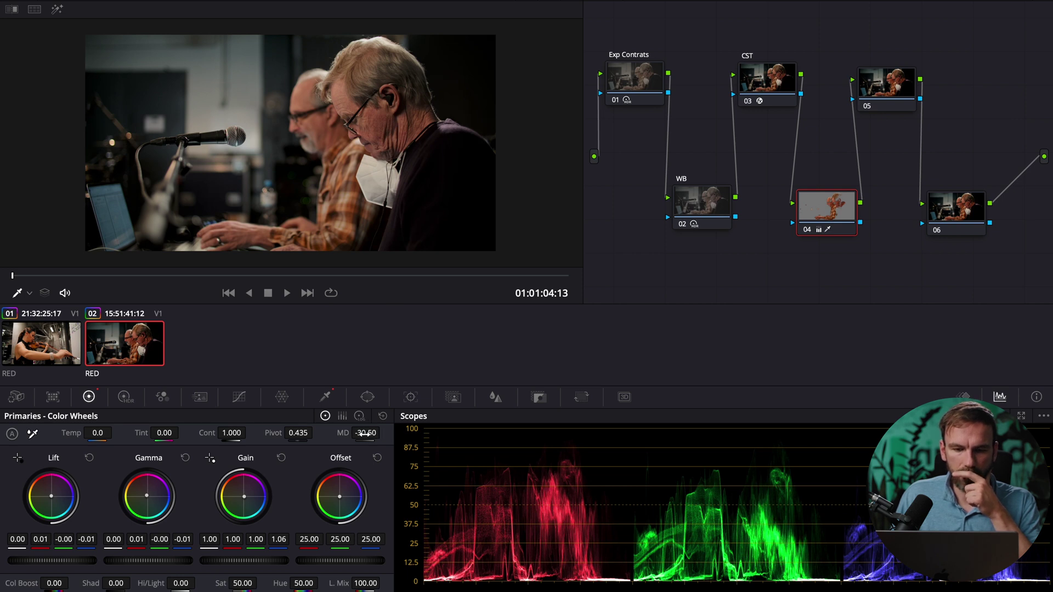
scroll(510, 115, up, 5)
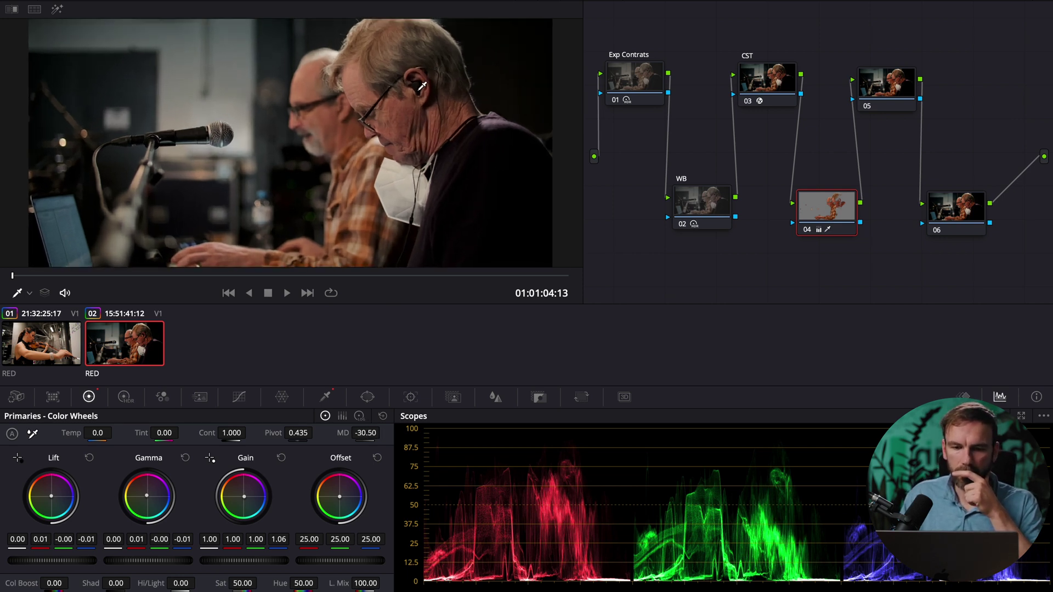
scroll(510, 115, up, 2)
scroll(521, 116, down, 2)
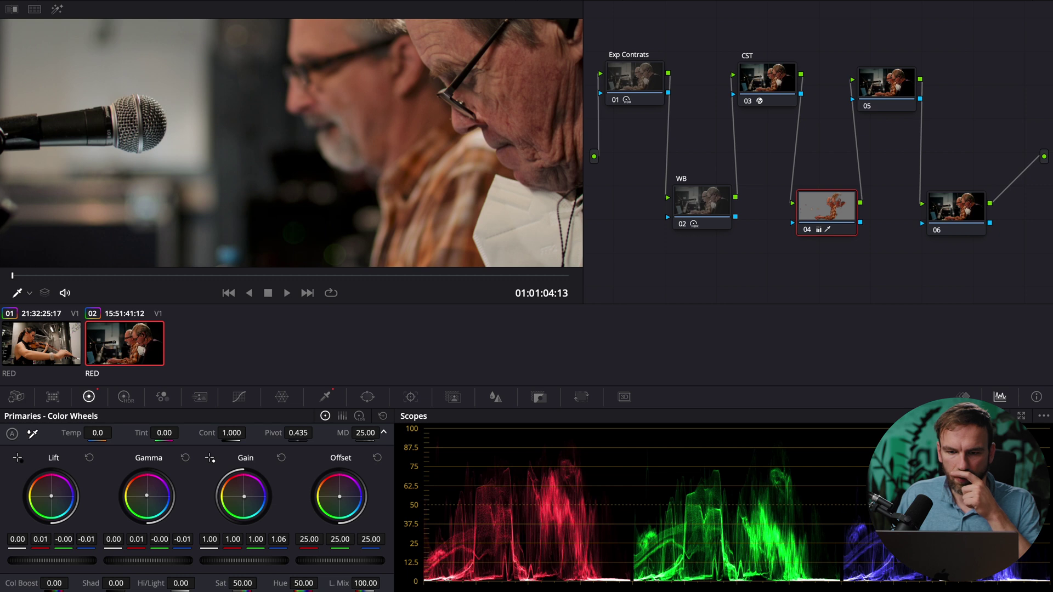
- Lower node 04's midtone detail to -48 to soften the skin
drag(365, 432, 330, 433)
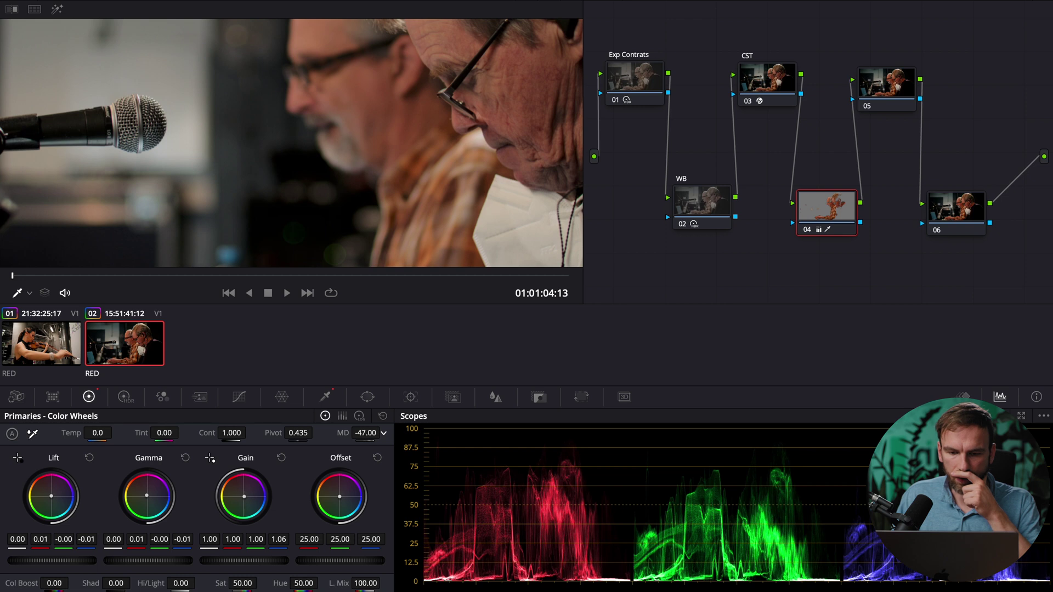
scroll(433, 164, down, 5)
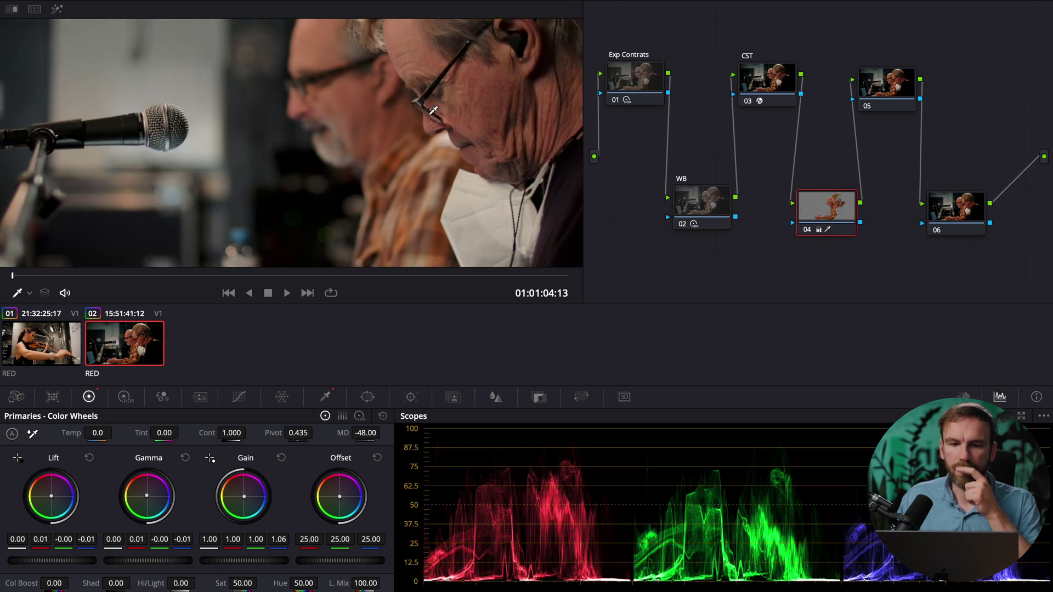
scroll(432, 164, down, 3)
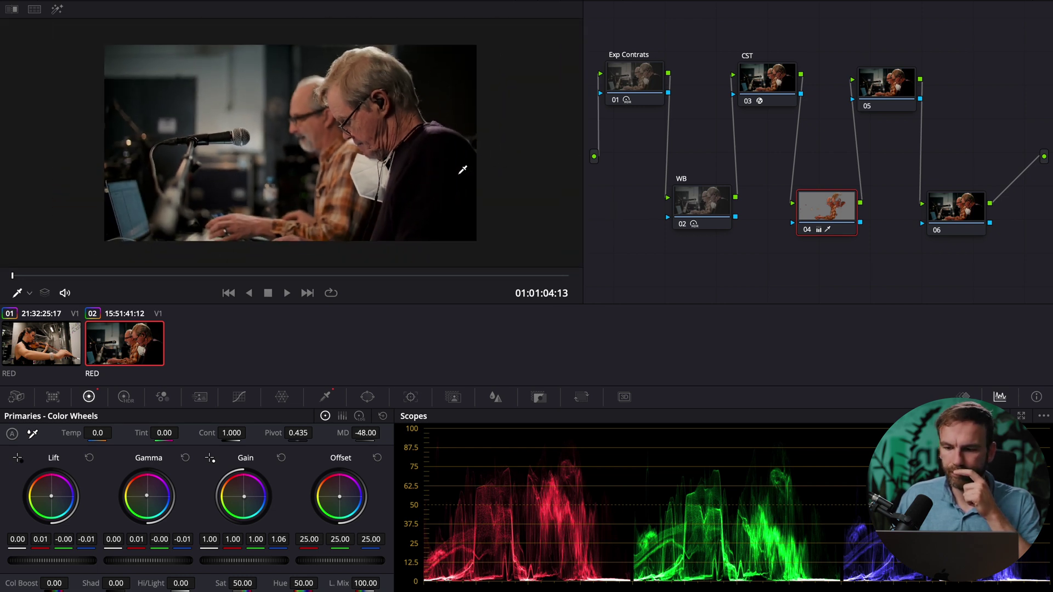
click(894, 87)
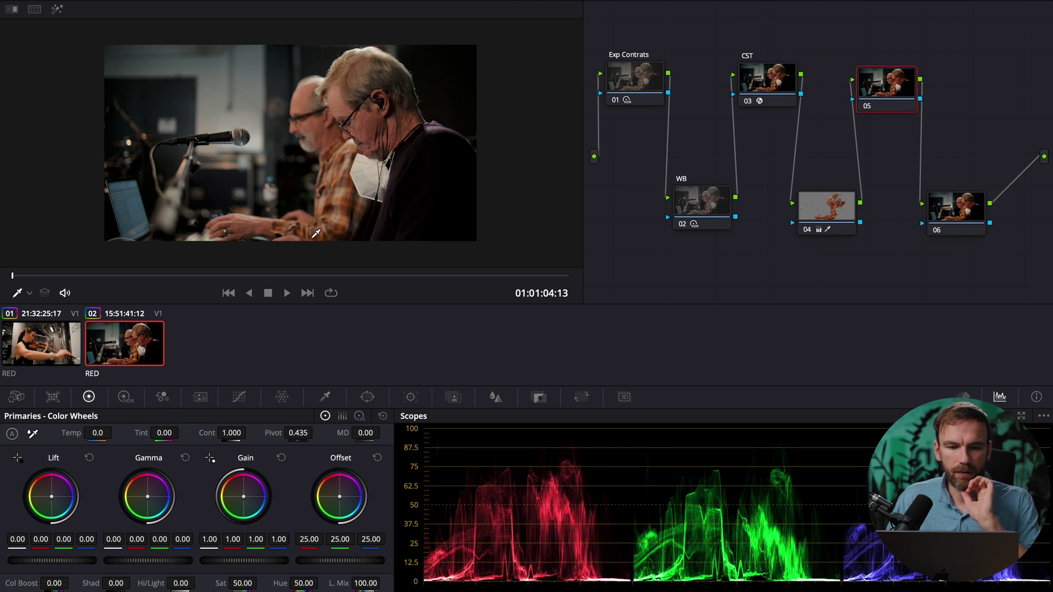
click(239, 396)
- Build a Hue vs Sat curve on node 05 that lowers blue and cyan saturation and slightly reduces greens
click(229, 417)
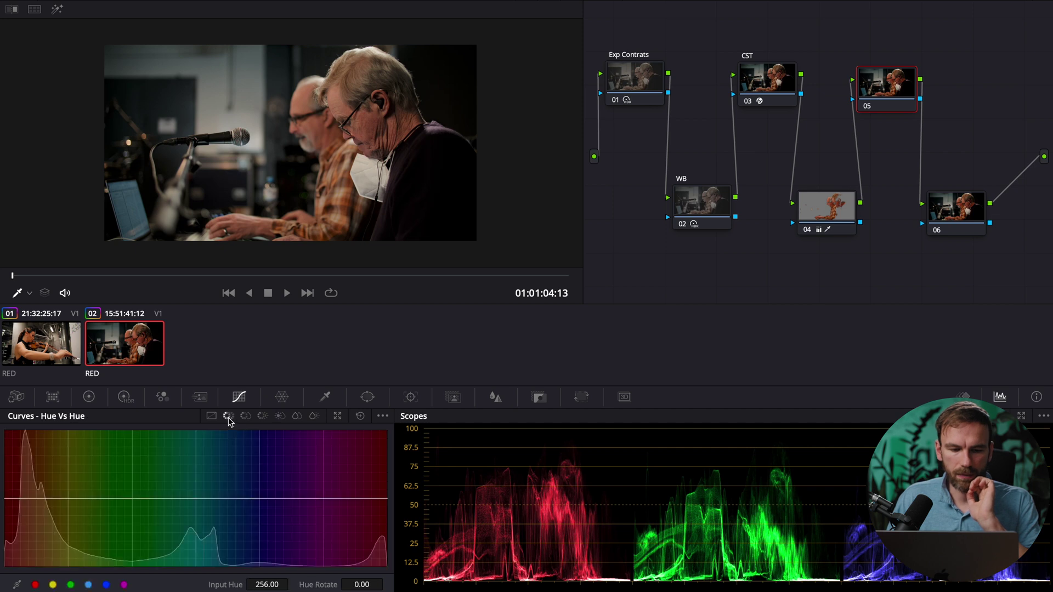
click(246, 416)
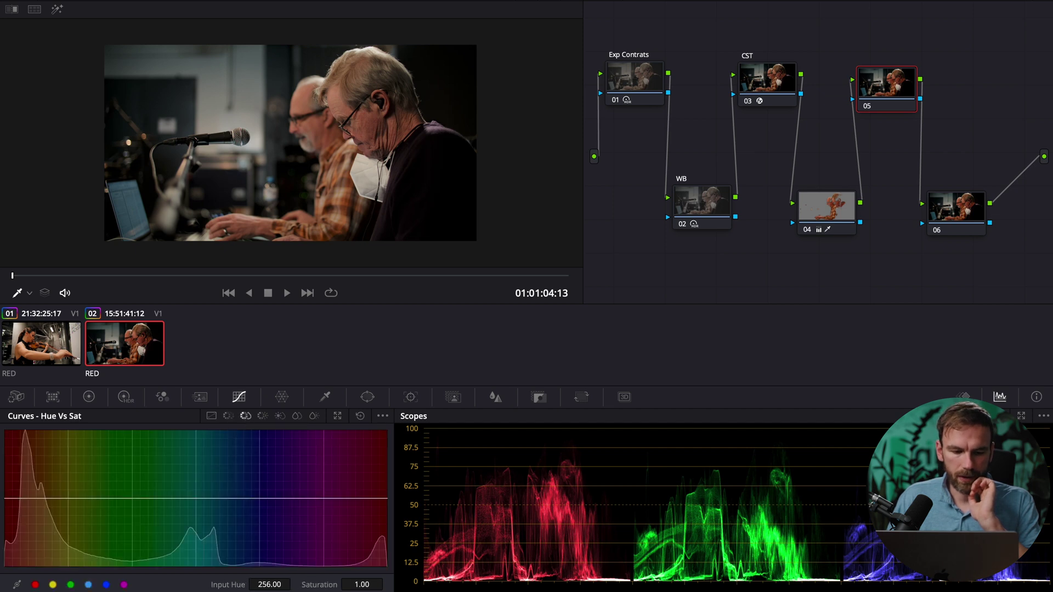
click(70, 585)
click(88, 585)
click(105, 585)
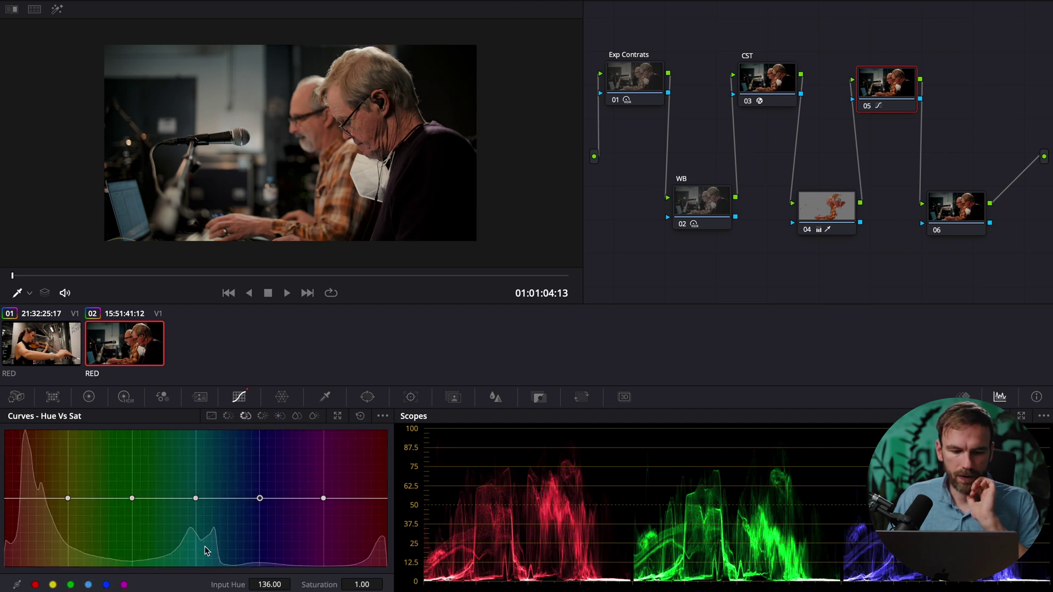
drag(260, 499, 258, 523)
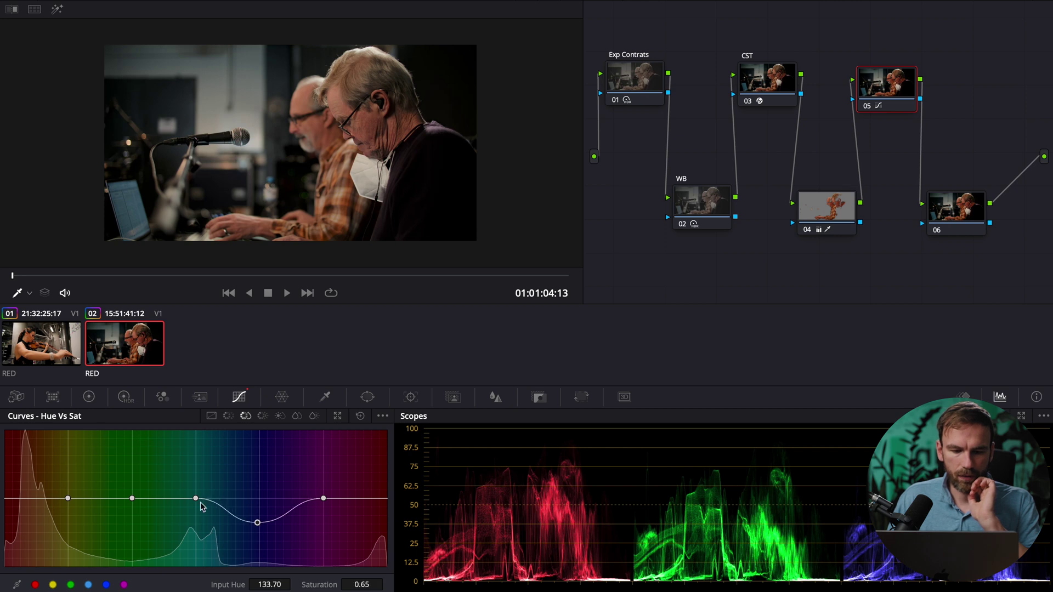
drag(197, 499, 195, 527)
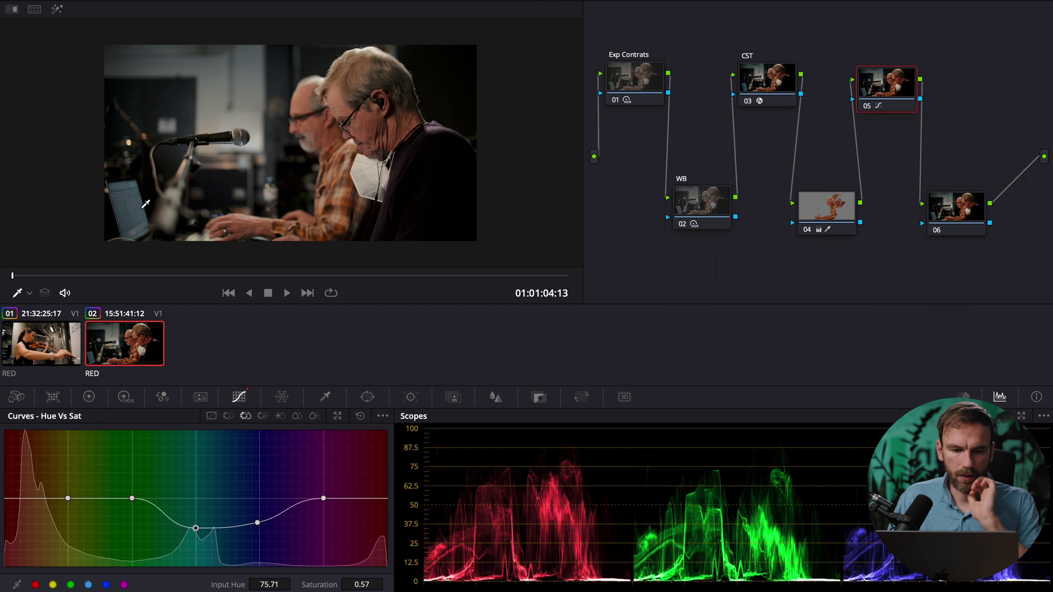
drag(134, 502, 137, 511)
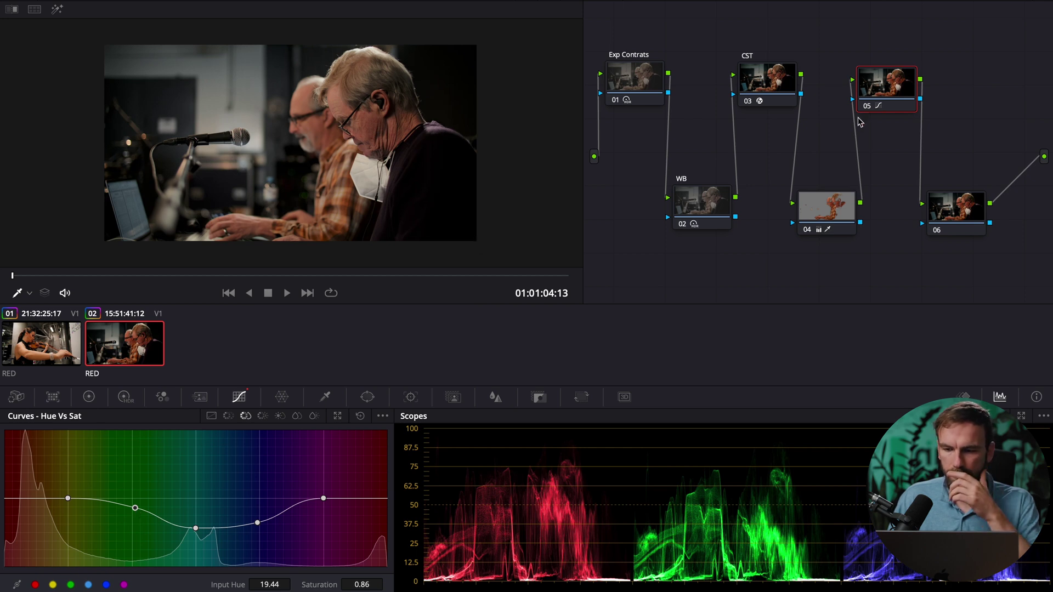
click(951, 230)
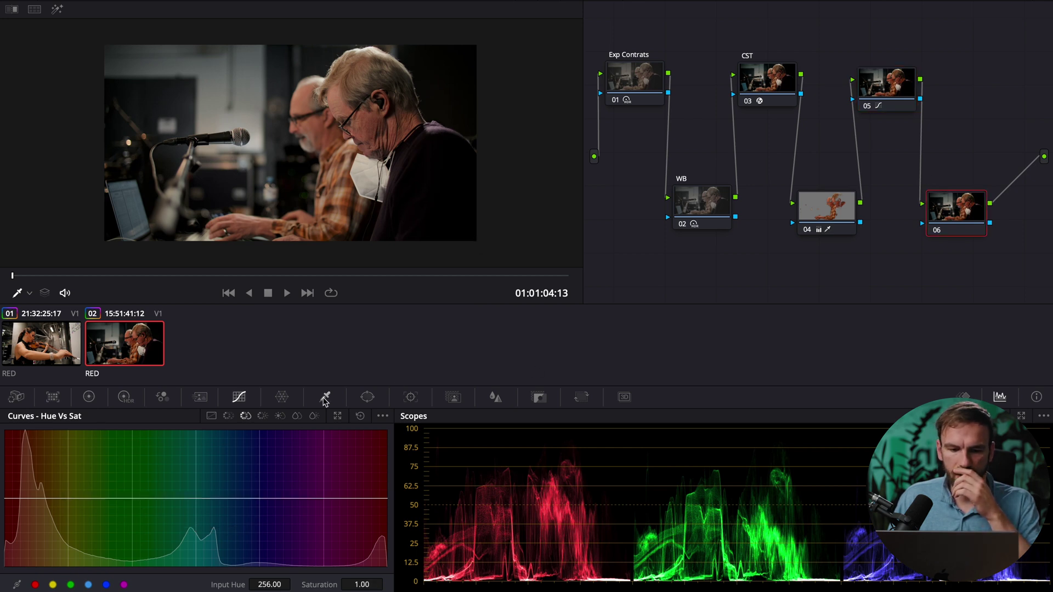
- Pull both ends of node 06's Lum vs Sat curve to zero, with a point at 0.75 luminance
click(296, 416)
click(281, 416)
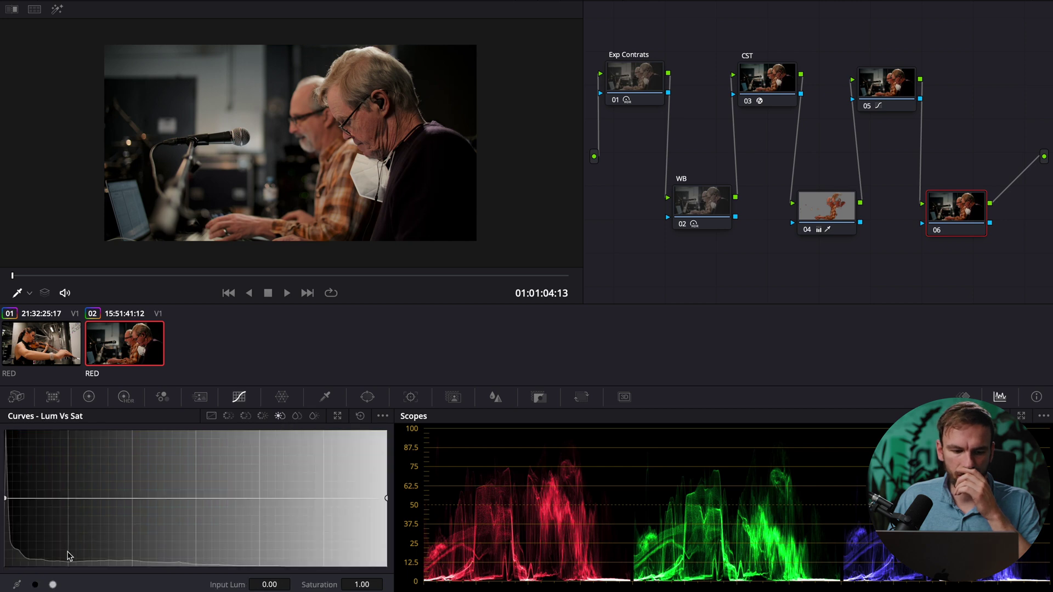
drag(5, 501, 14, 586)
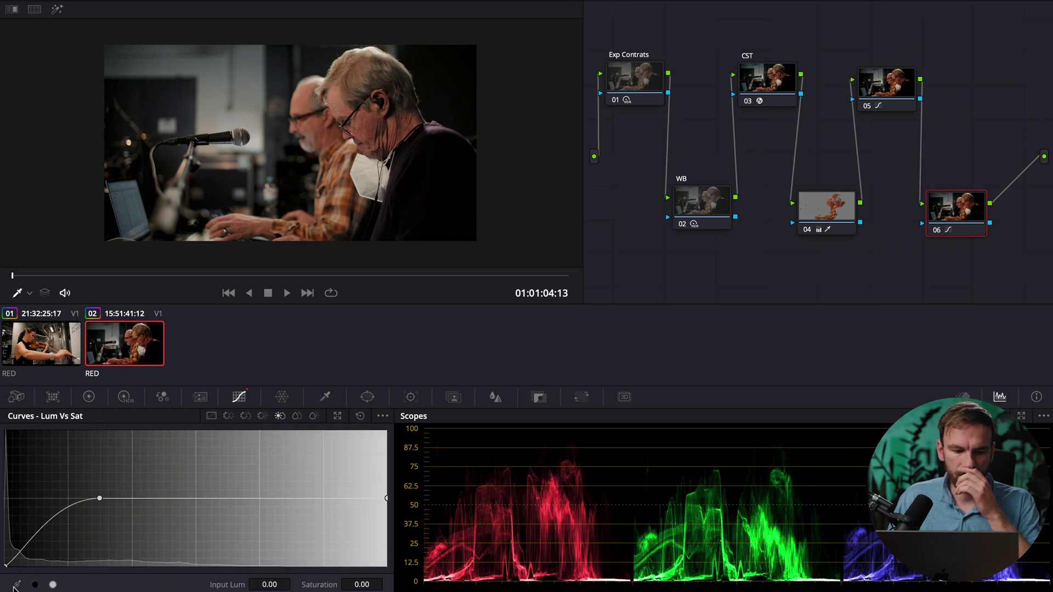
click(53, 585)
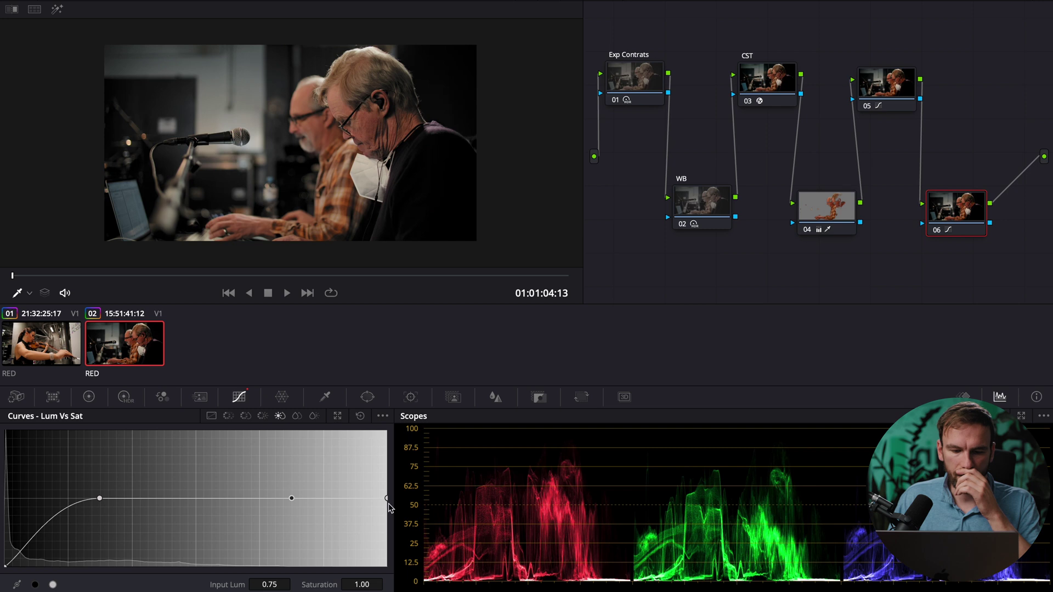
drag(387, 499, 381, 581)
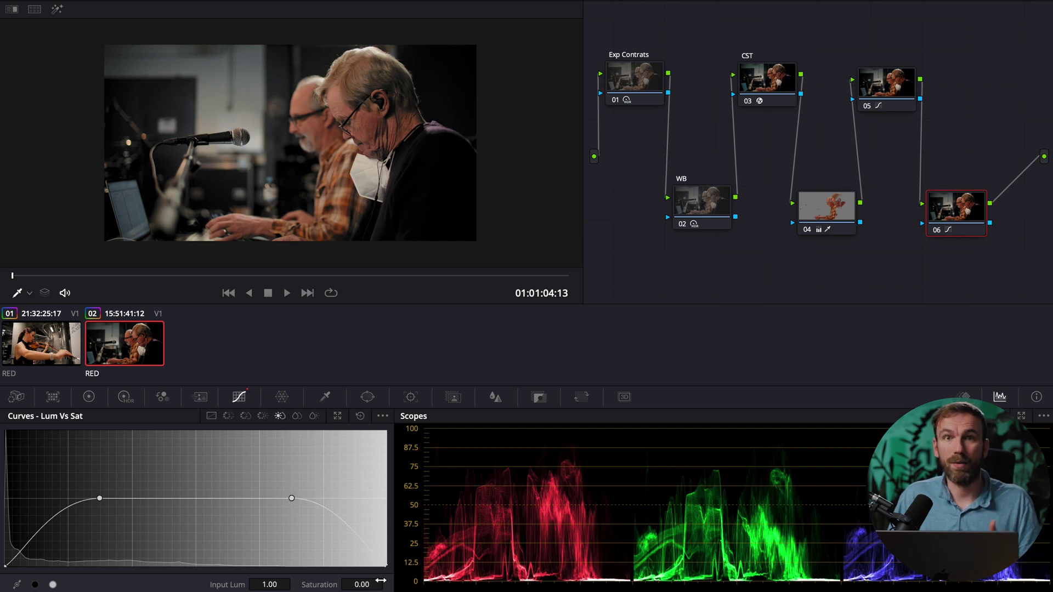